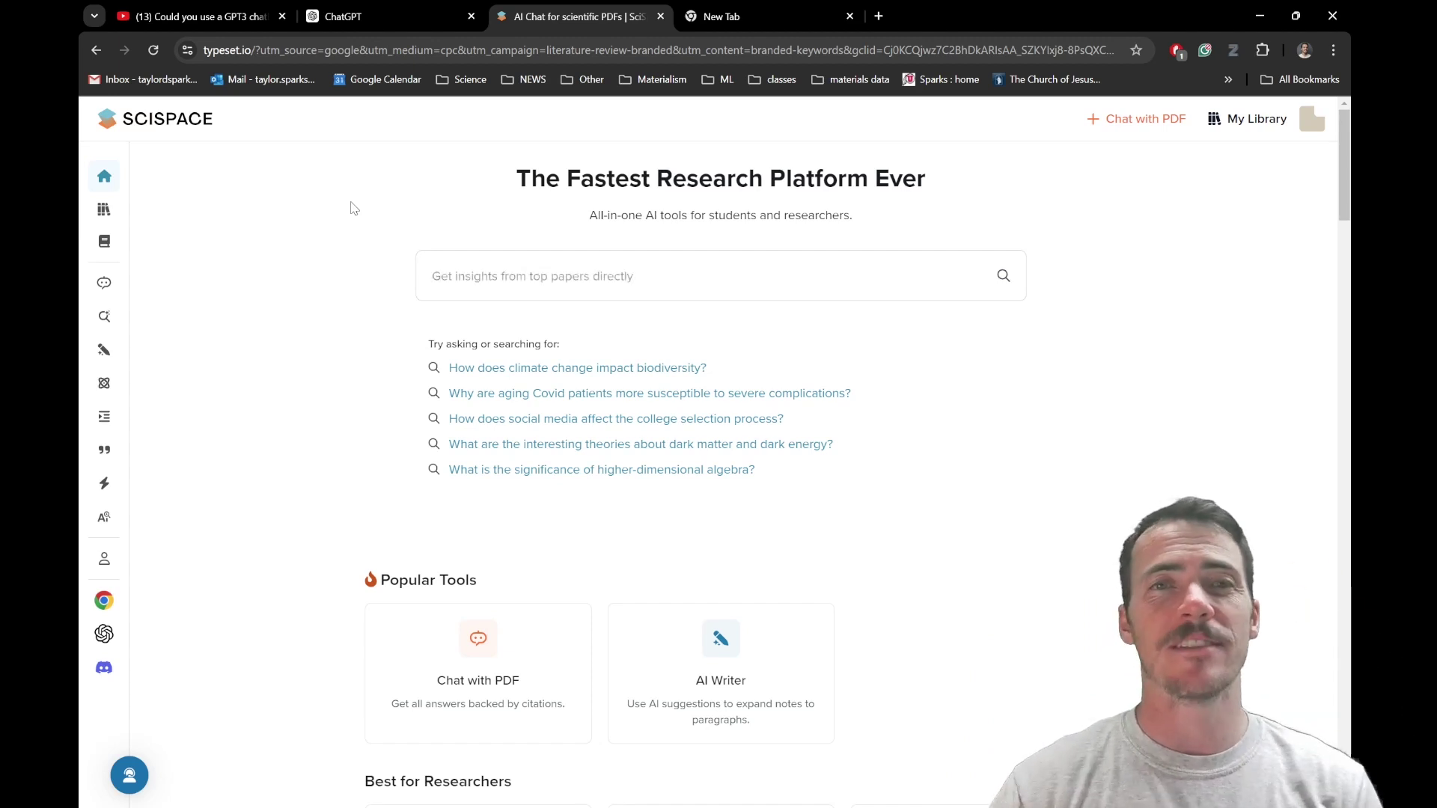
# Switch to the YouTube tab with the paused SciSpace video on the 'Your AI Research Workspace' page.
pyautogui.click(235, 23)
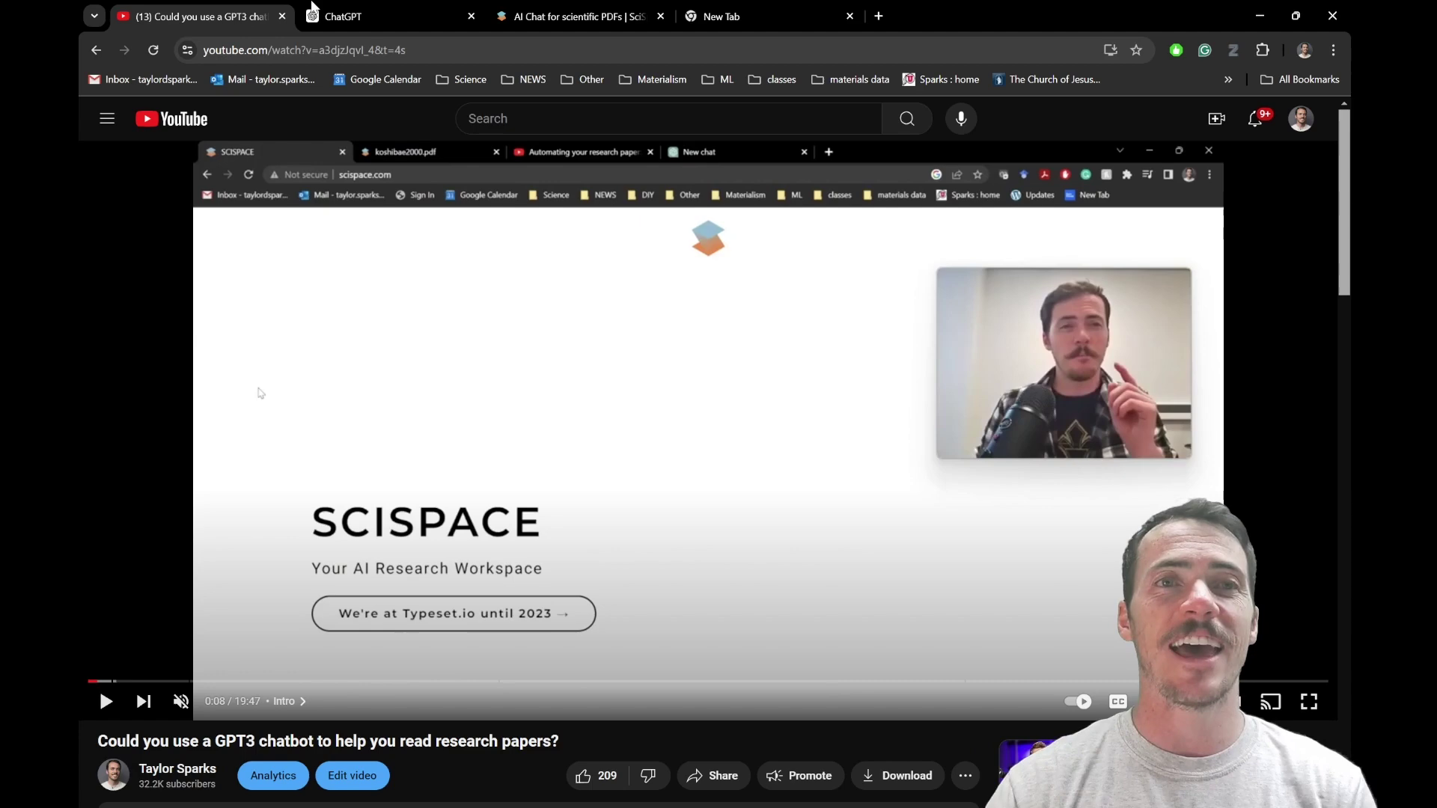
# In ChatGPT's Explore GPTs directory, scroll to Research & Analysis and open the SciSpace GPT card.
pyautogui.click(410, 11)
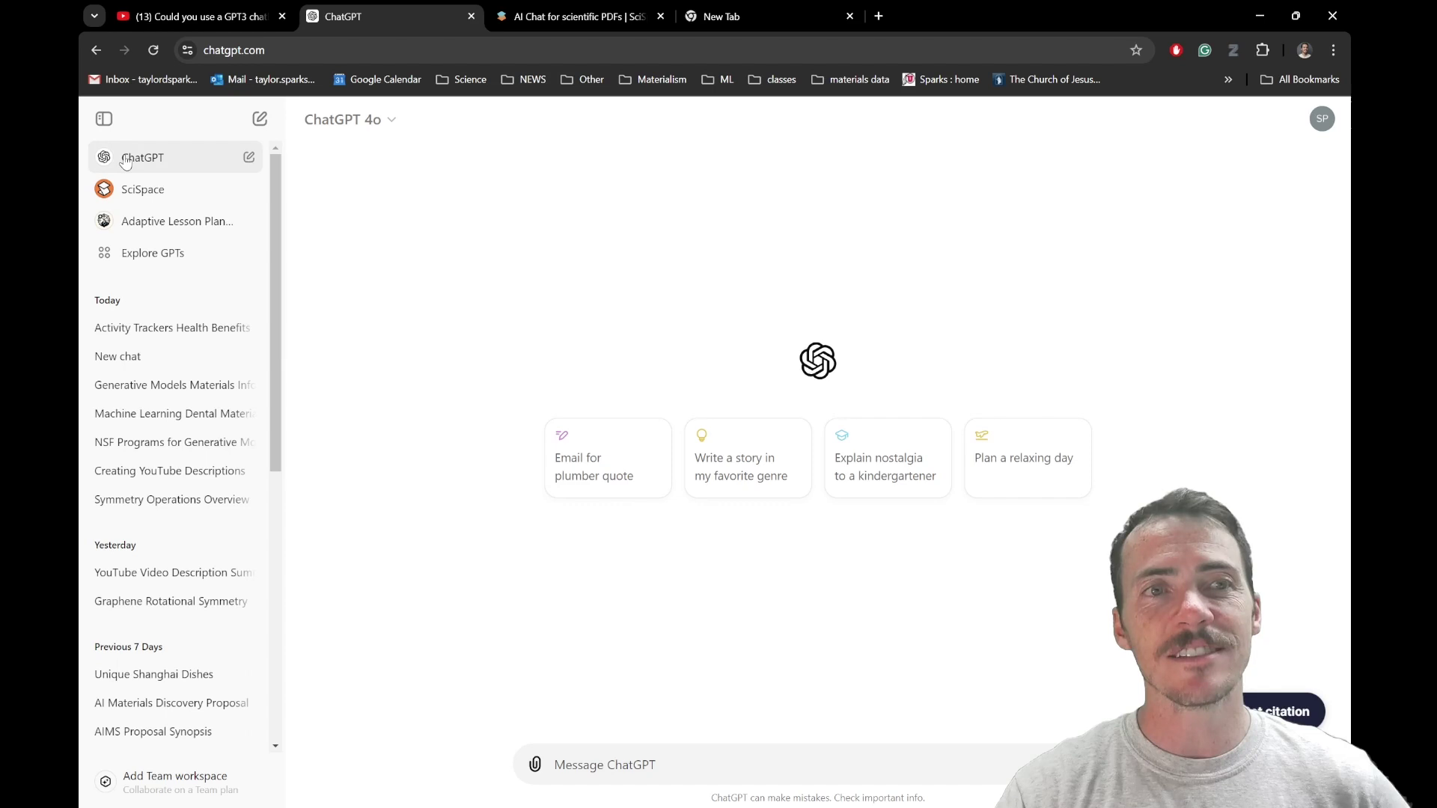
pyautogui.click(161, 257)
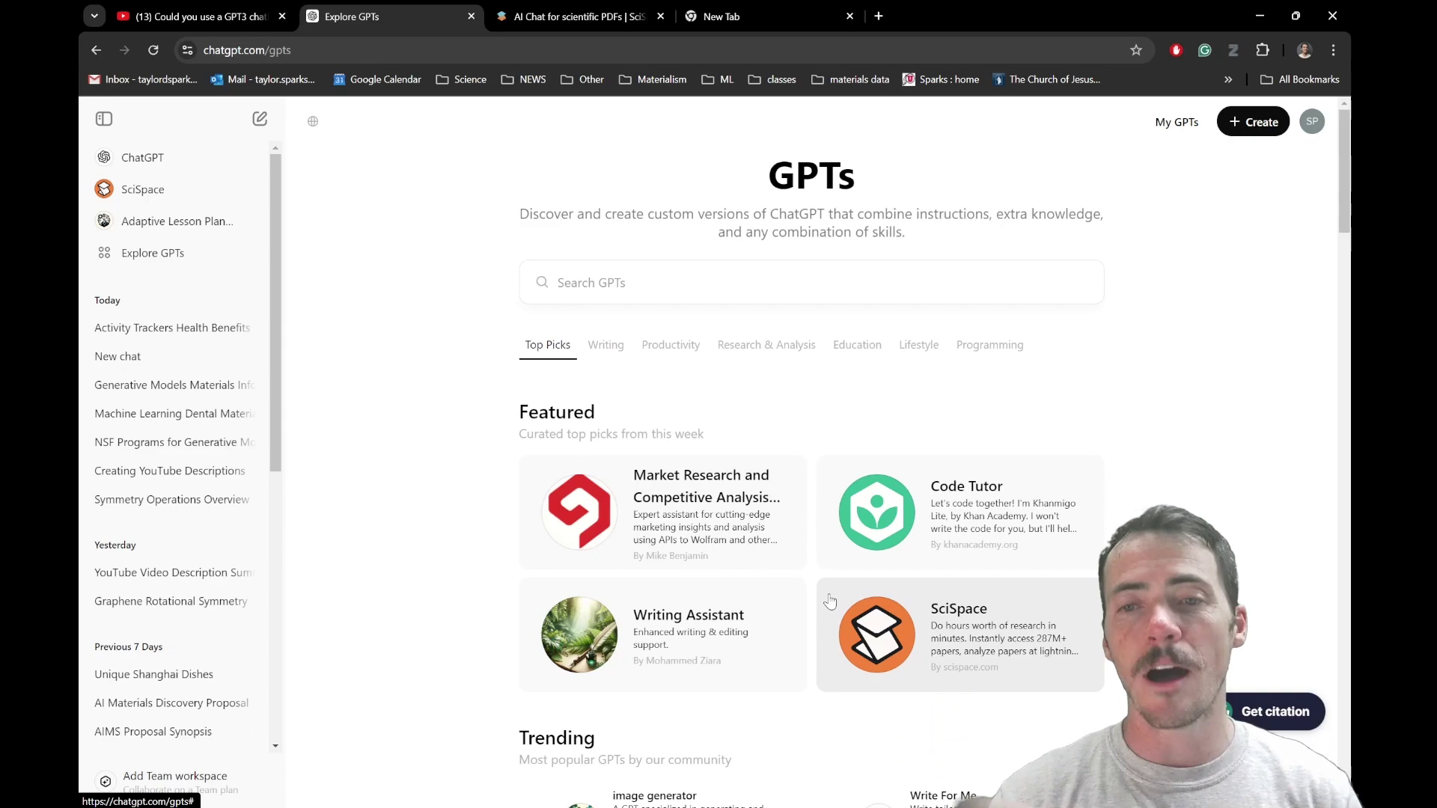
pyautogui.scroll(-3, 959, 647)
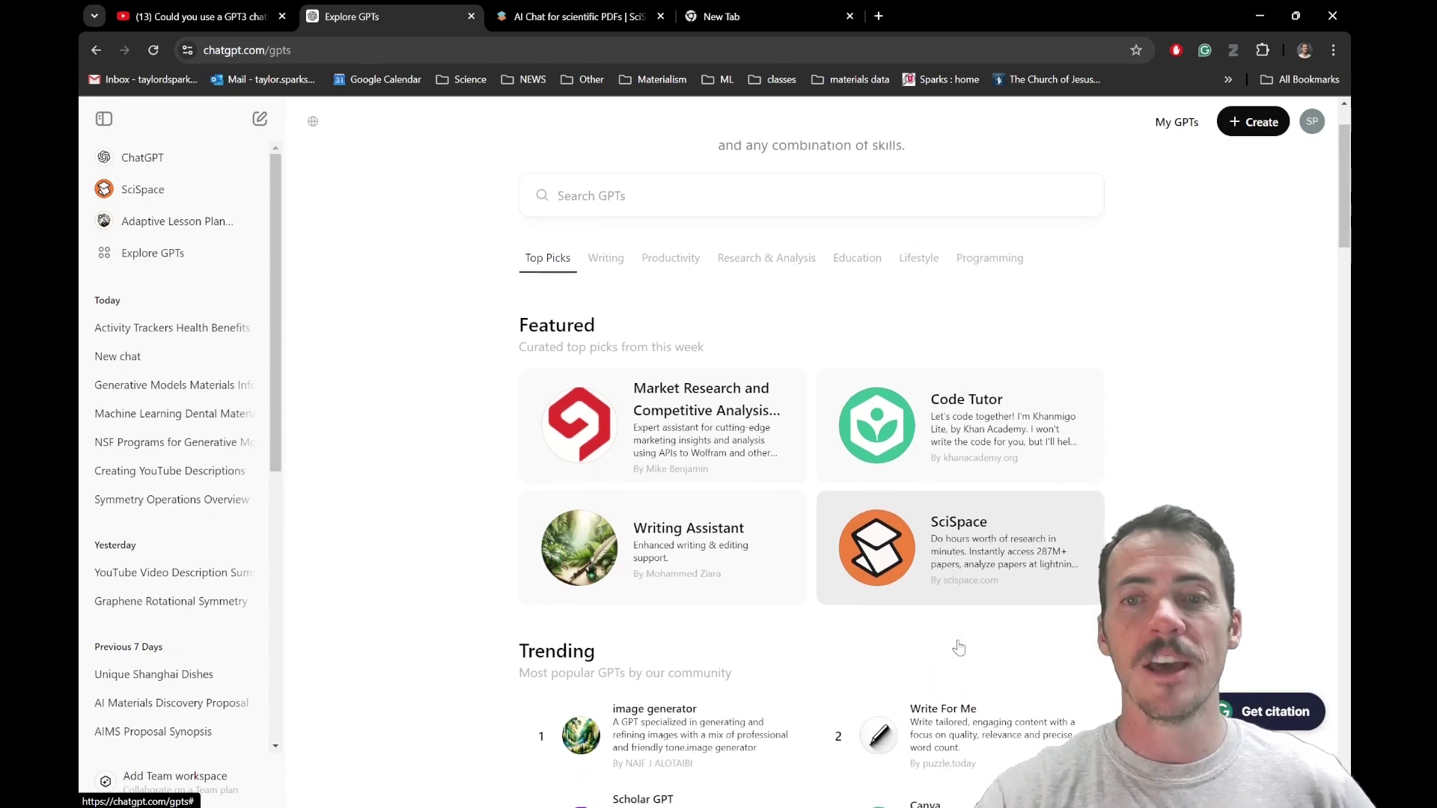
pyautogui.scroll(-4, 895, 438)
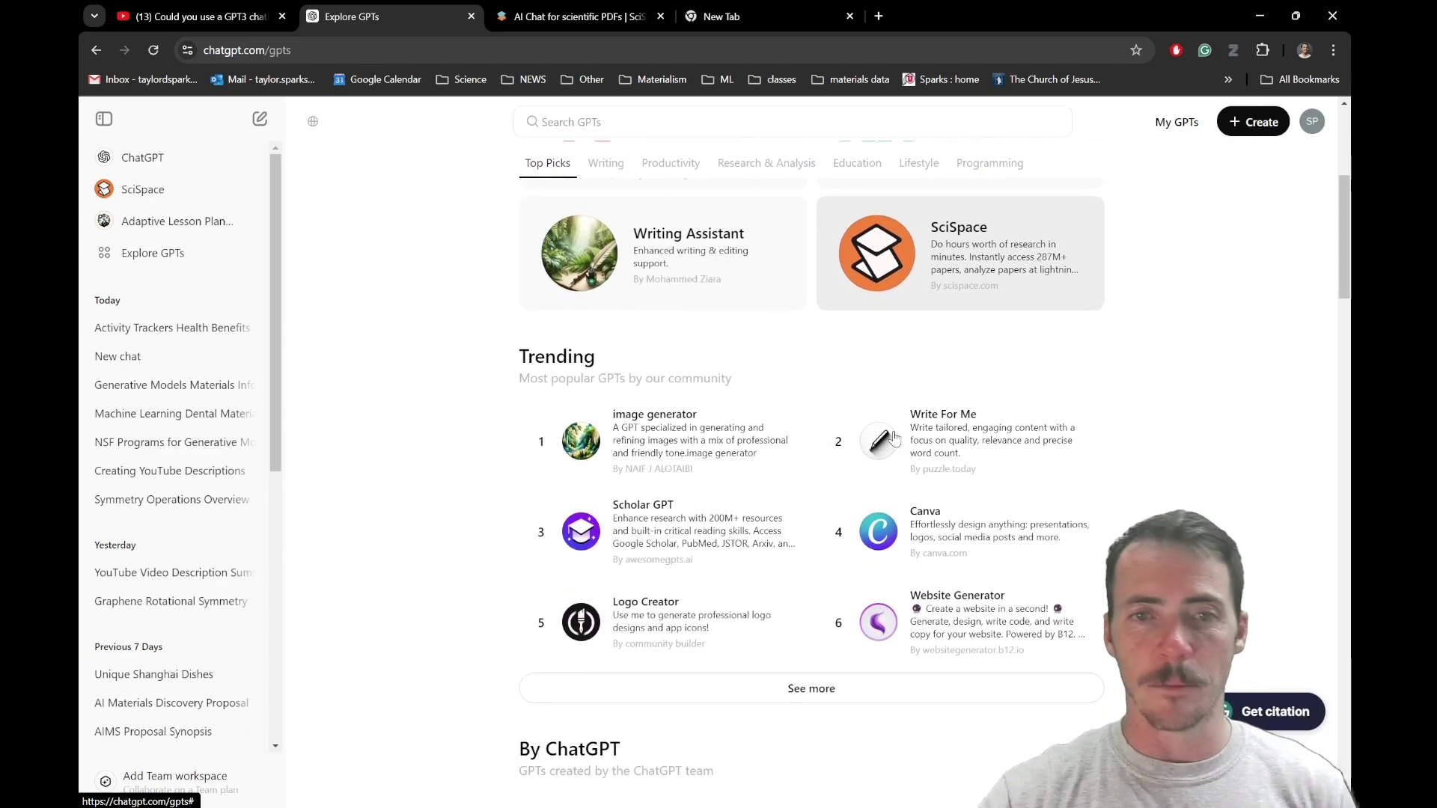
pyautogui.scroll(-18, 895, 438)
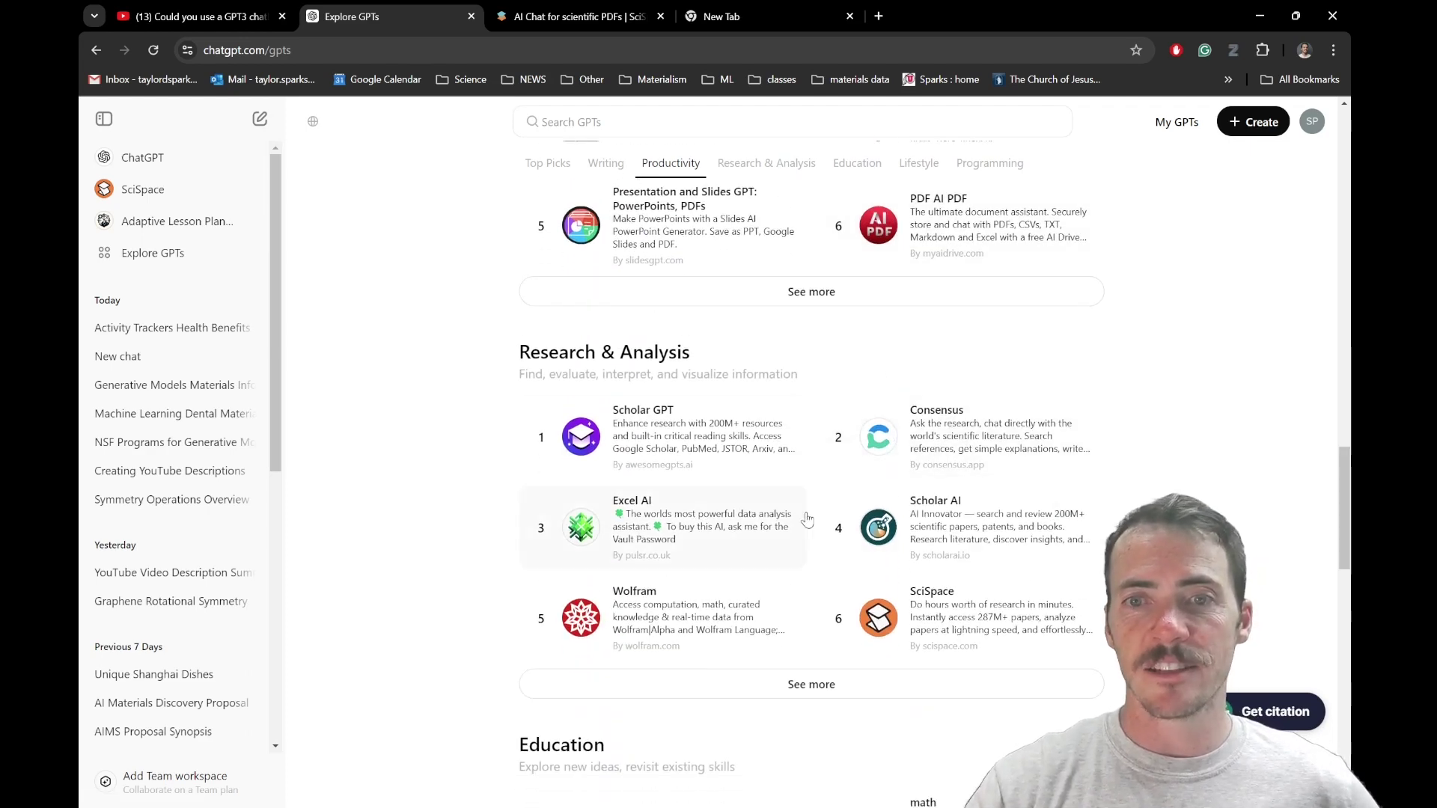
pyautogui.click(906, 612)
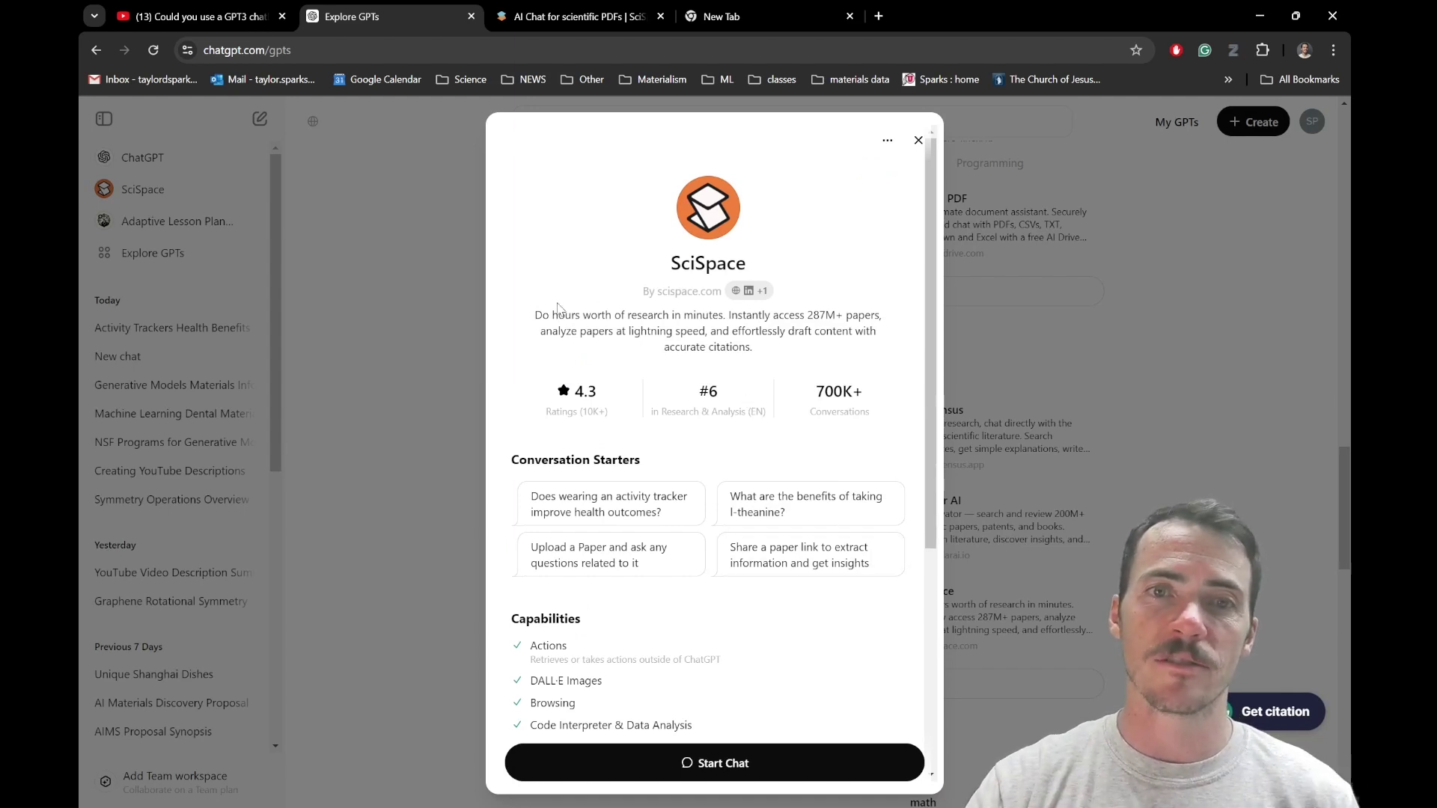
# Highlight the SciSpace GPT's description in its details window, then clear the highlight.
pyautogui.moveTo(537, 313); pyautogui.dragTo(854, 332)
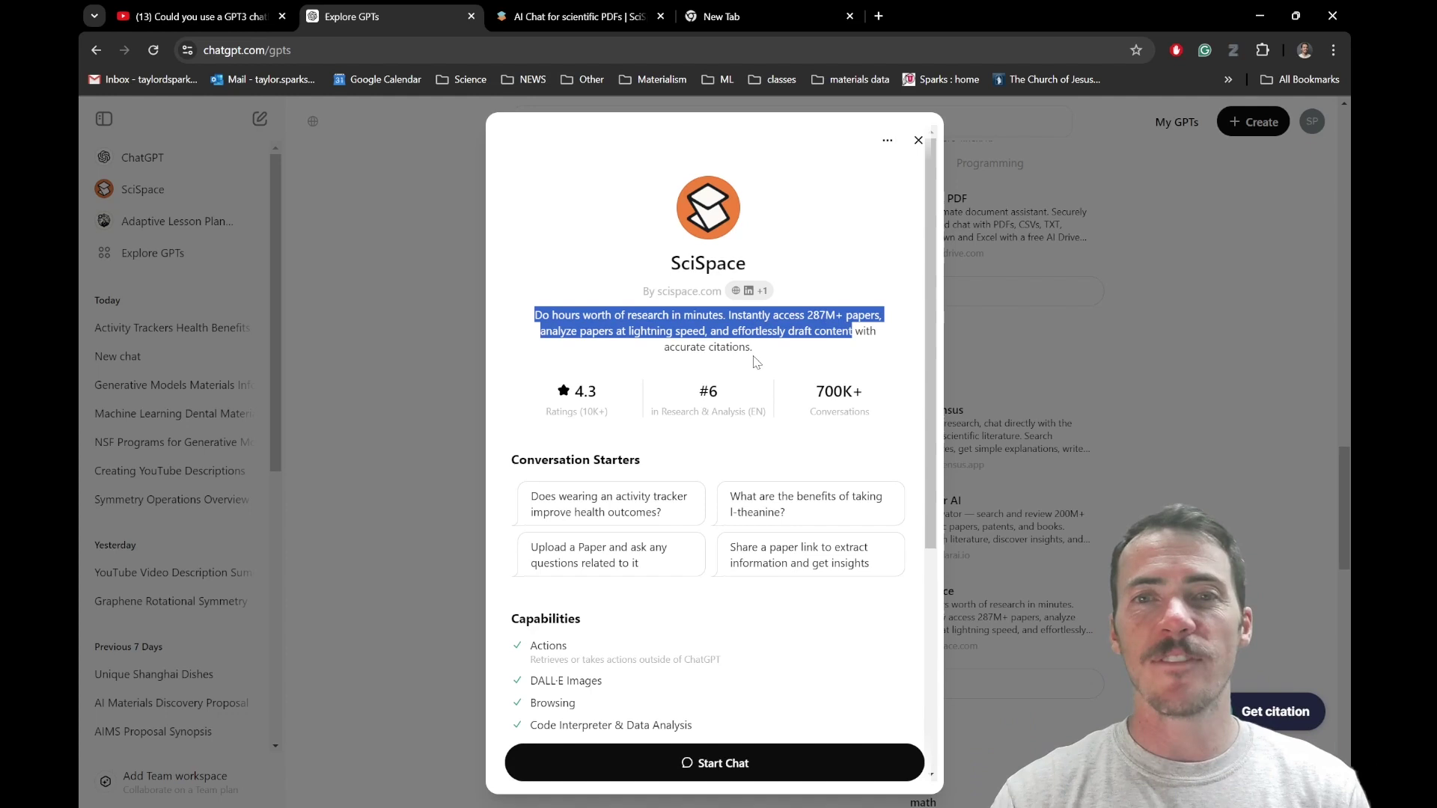
pyautogui.click(734, 344)
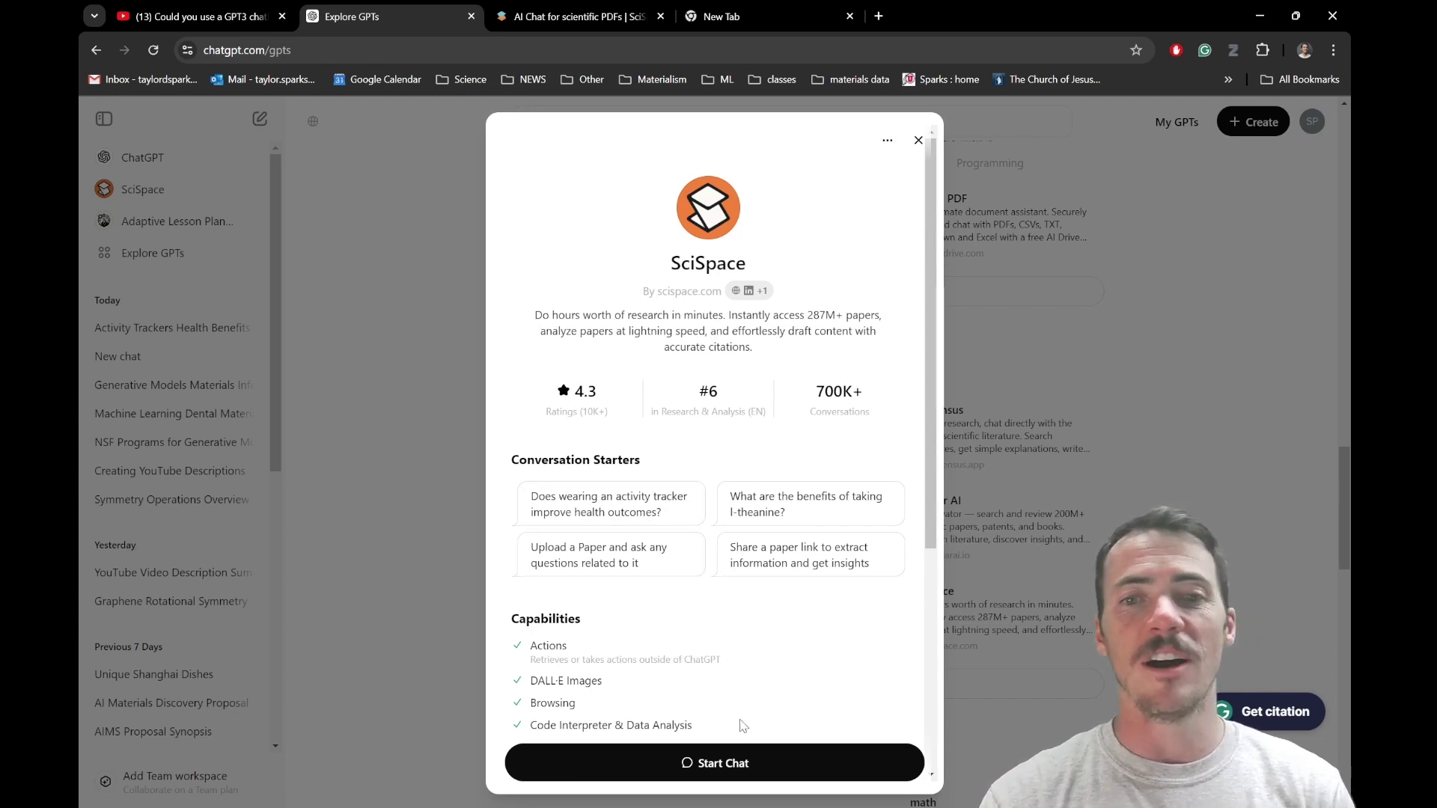
pyautogui.click(751, 760)
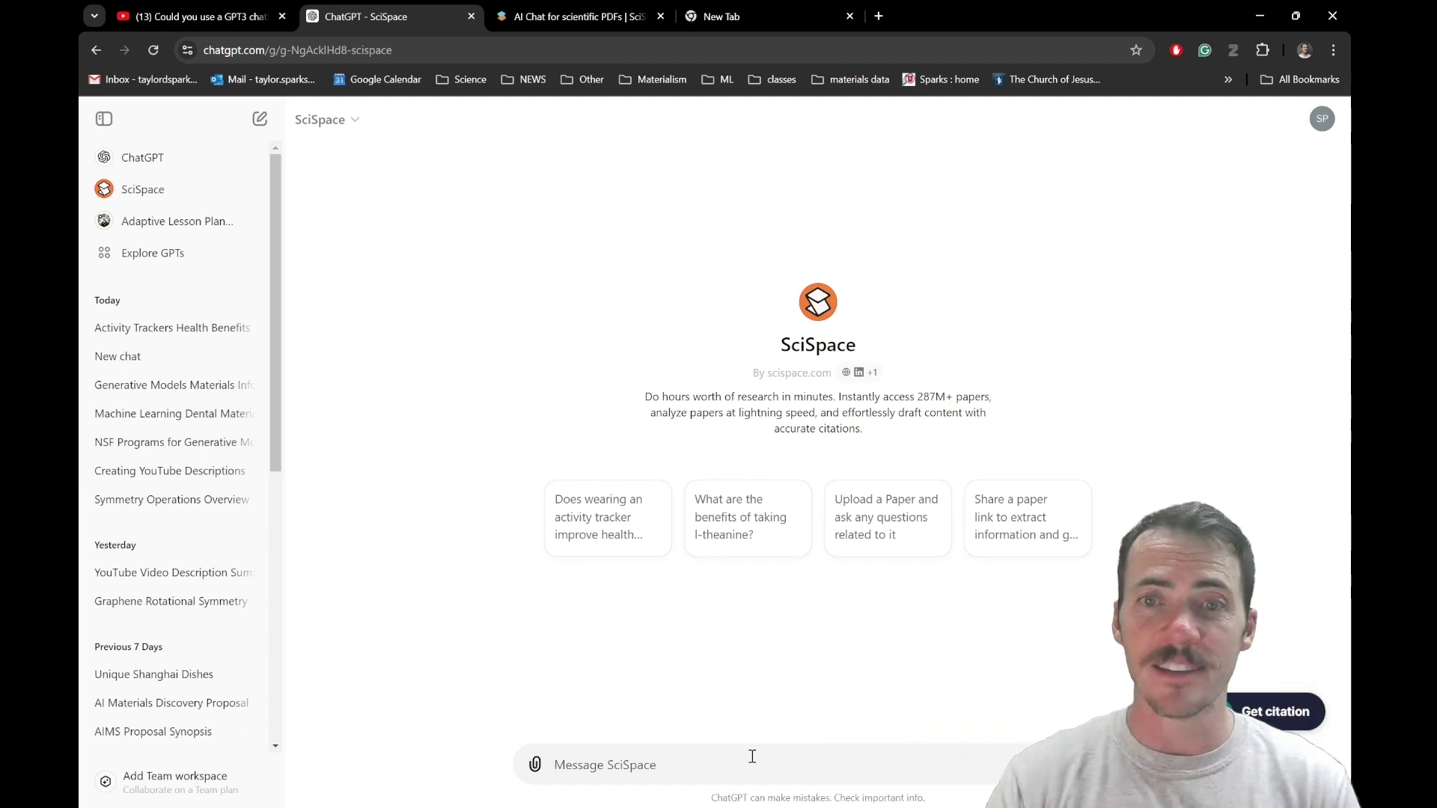
pyautogui.moveTo(915, 397); pyautogui.dragTo(952, 394)
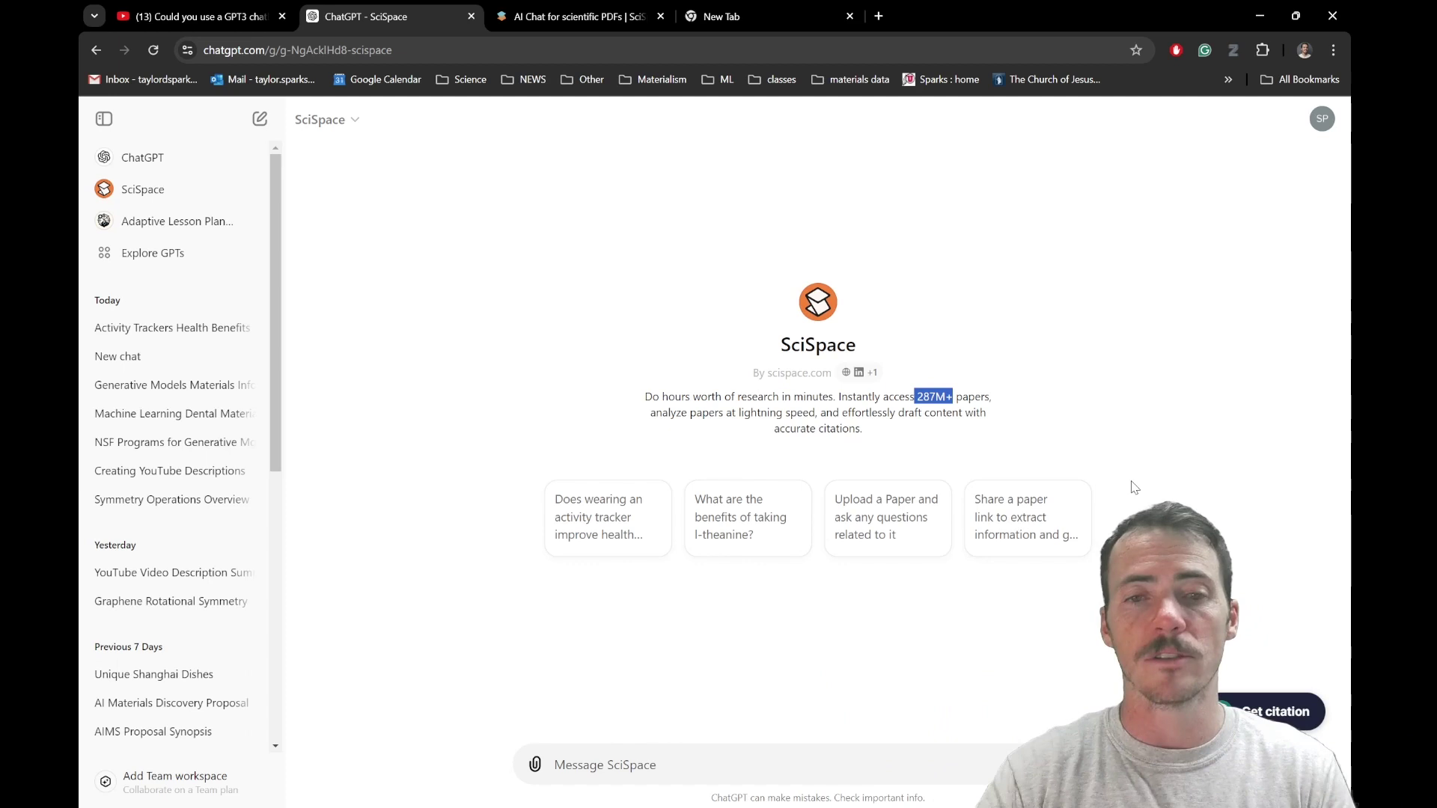
pyautogui.click(736, 759)
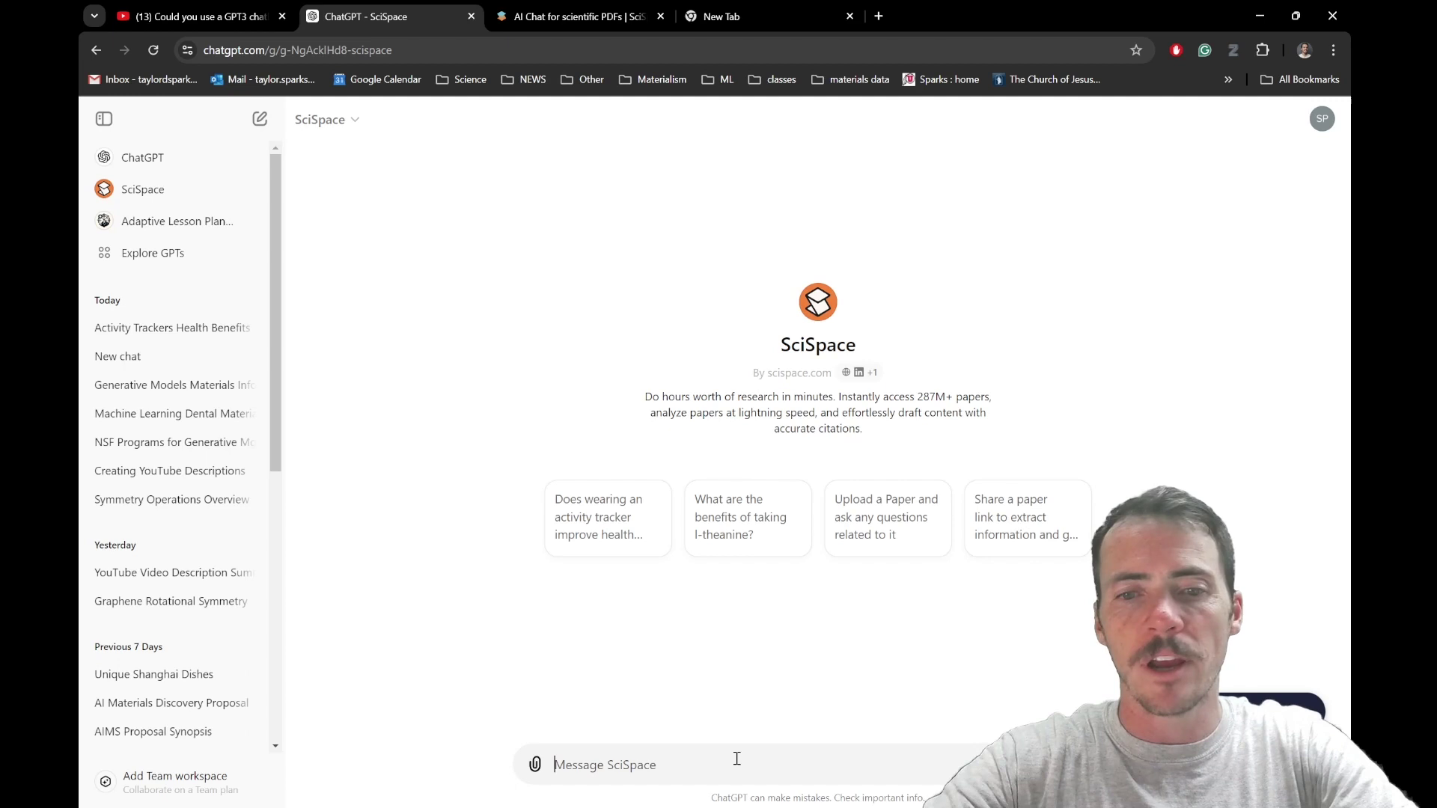
# Ask the SciSpace GPT 'can aspartame causer ccancer' and get its cited answer.
pyautogui.write('can asparta')
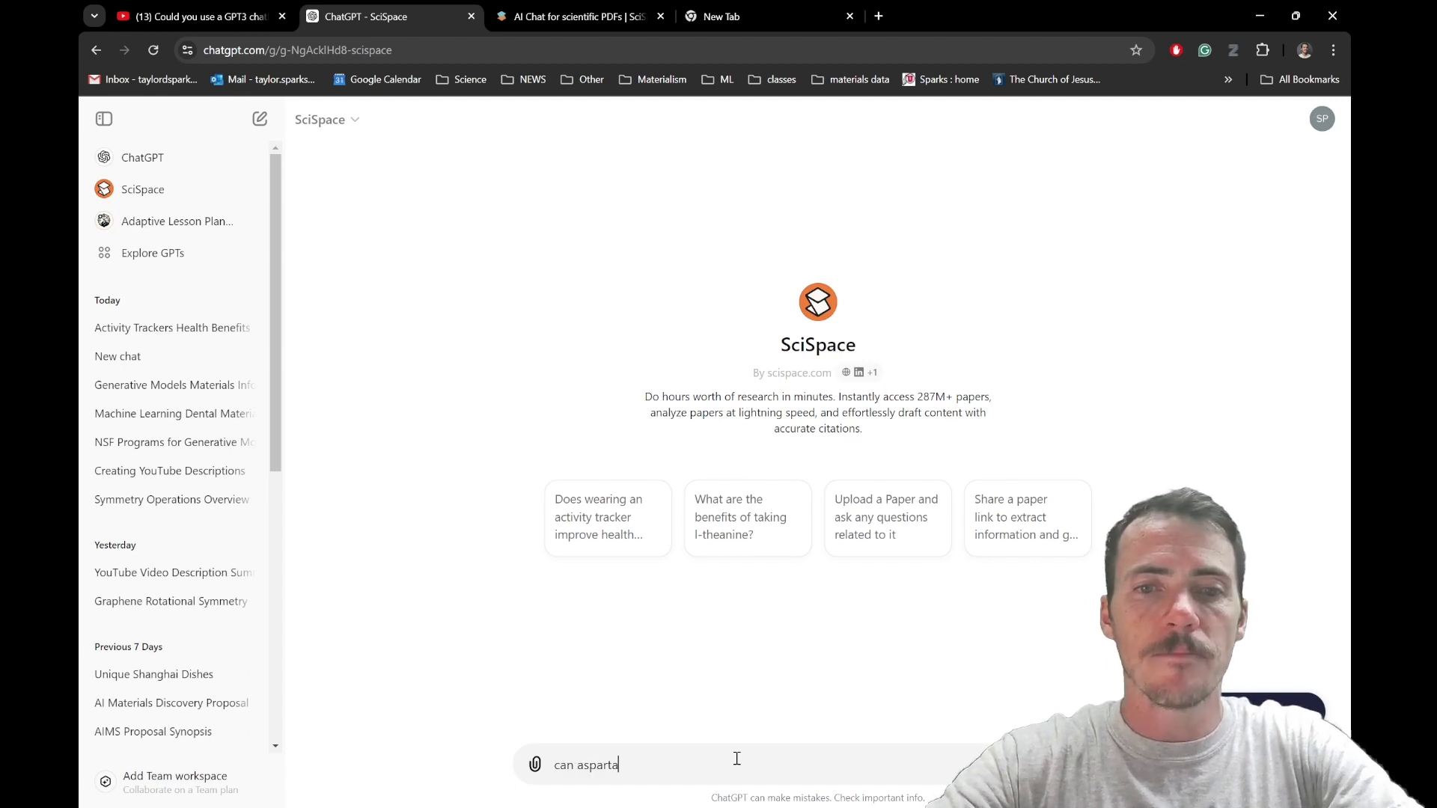
pyautogui.write('me cause')
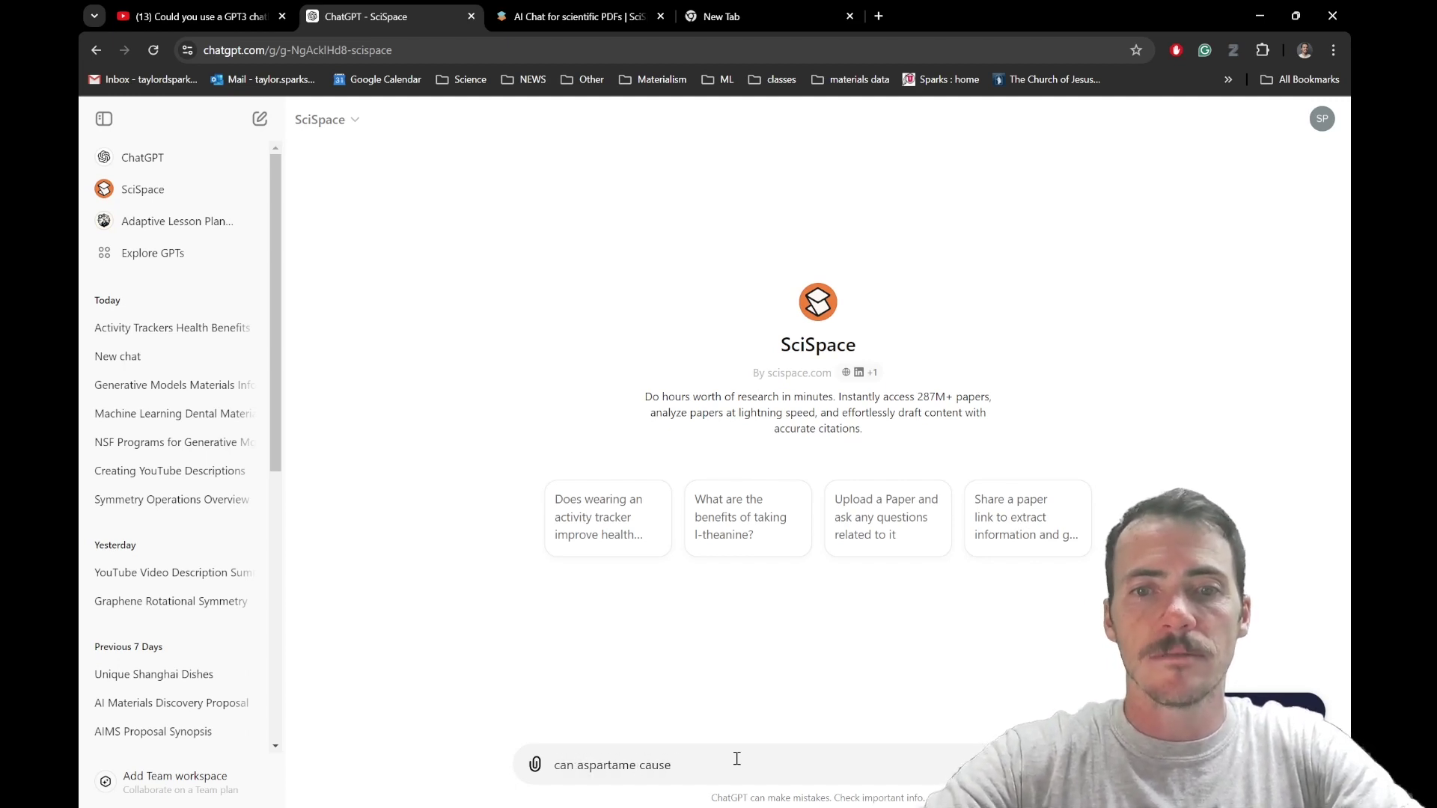
pyautogui.write('r ccancer')
pyautogui.press('Return')
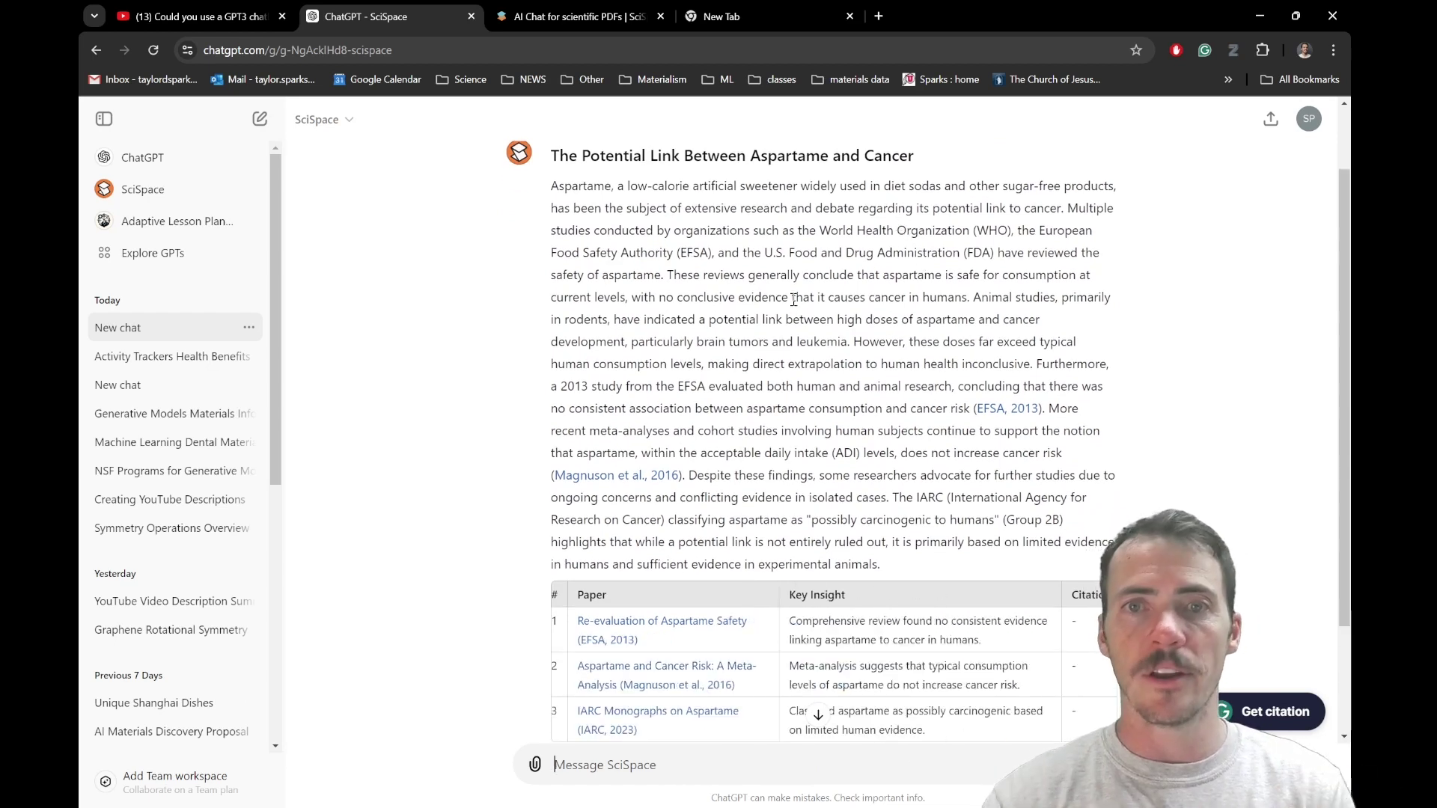
# Highlight the answer's passage on animal studies and a later section, then clear the highlight.
pyautogui.moveTo(776, 297); pyautogui.dragTo(823, 365)
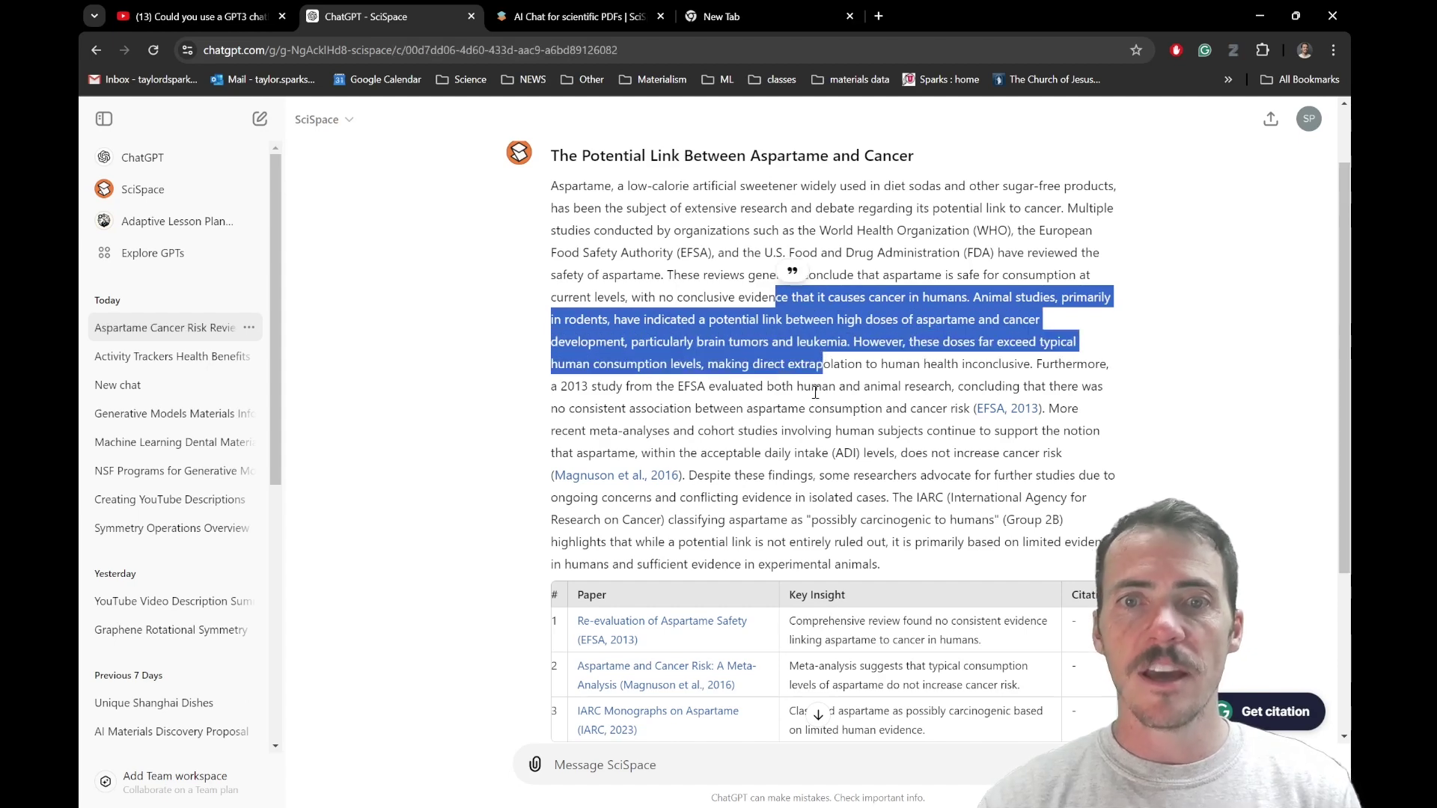
pyautogui.moveTo(763, 409); pyautogui.dragTo(730, 476)
pyautogui.click(831, 512)
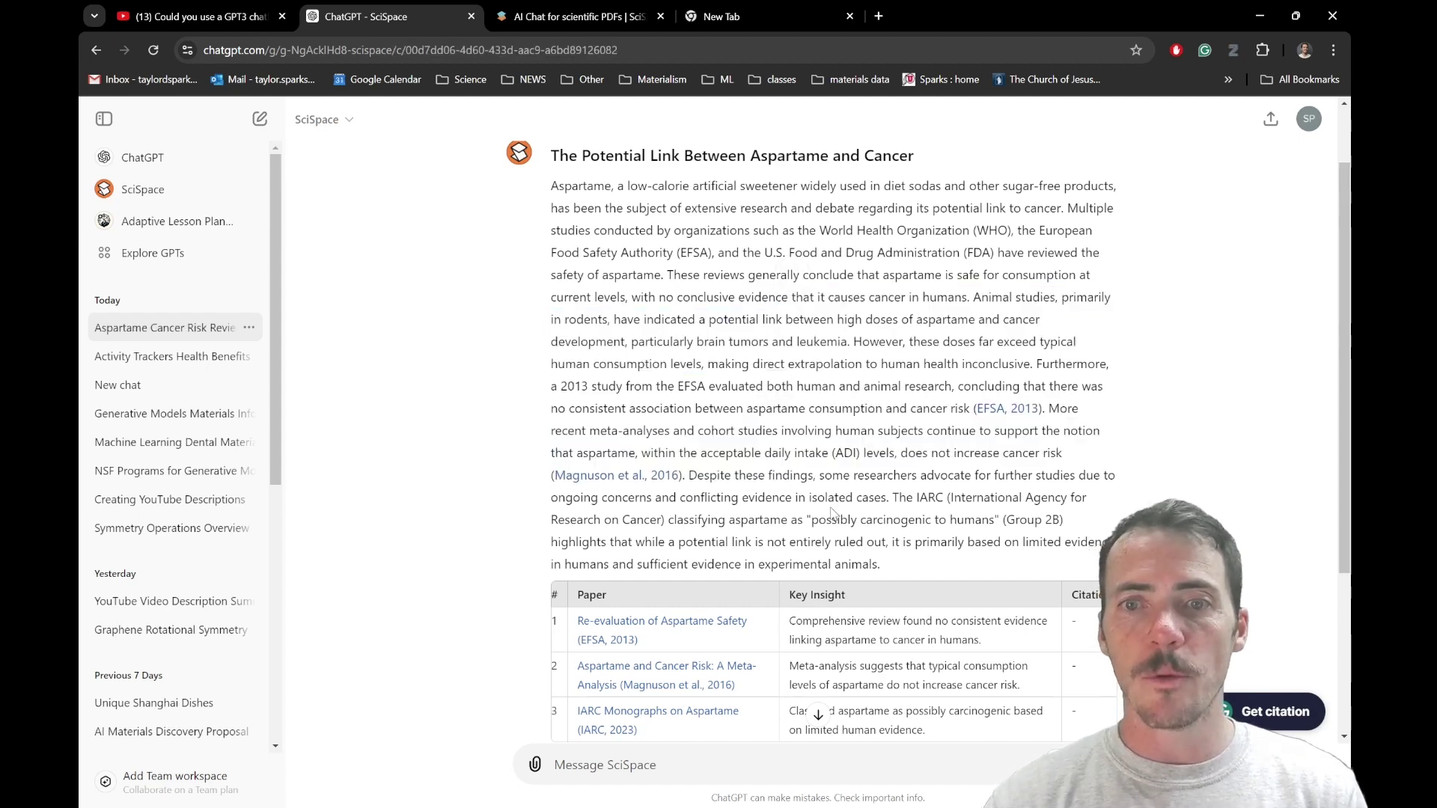
# Highlight the three cited papers' key insights and select the acceptable daily intake follow-up question.
pyautogui.scroll(-3, 832, 512)
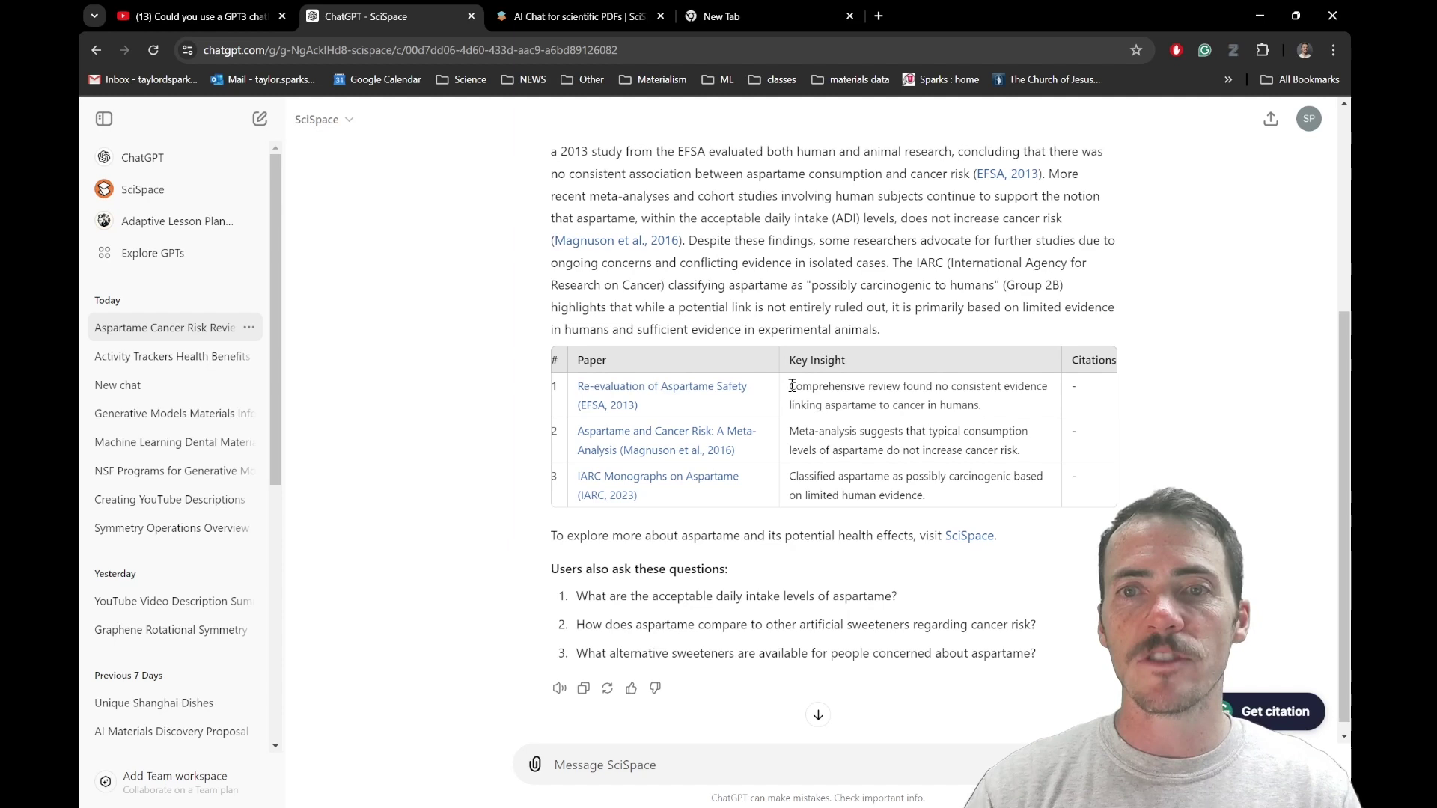
pyautogui.moveTo(792, 385); pyautogui.dragTo(997, 416)
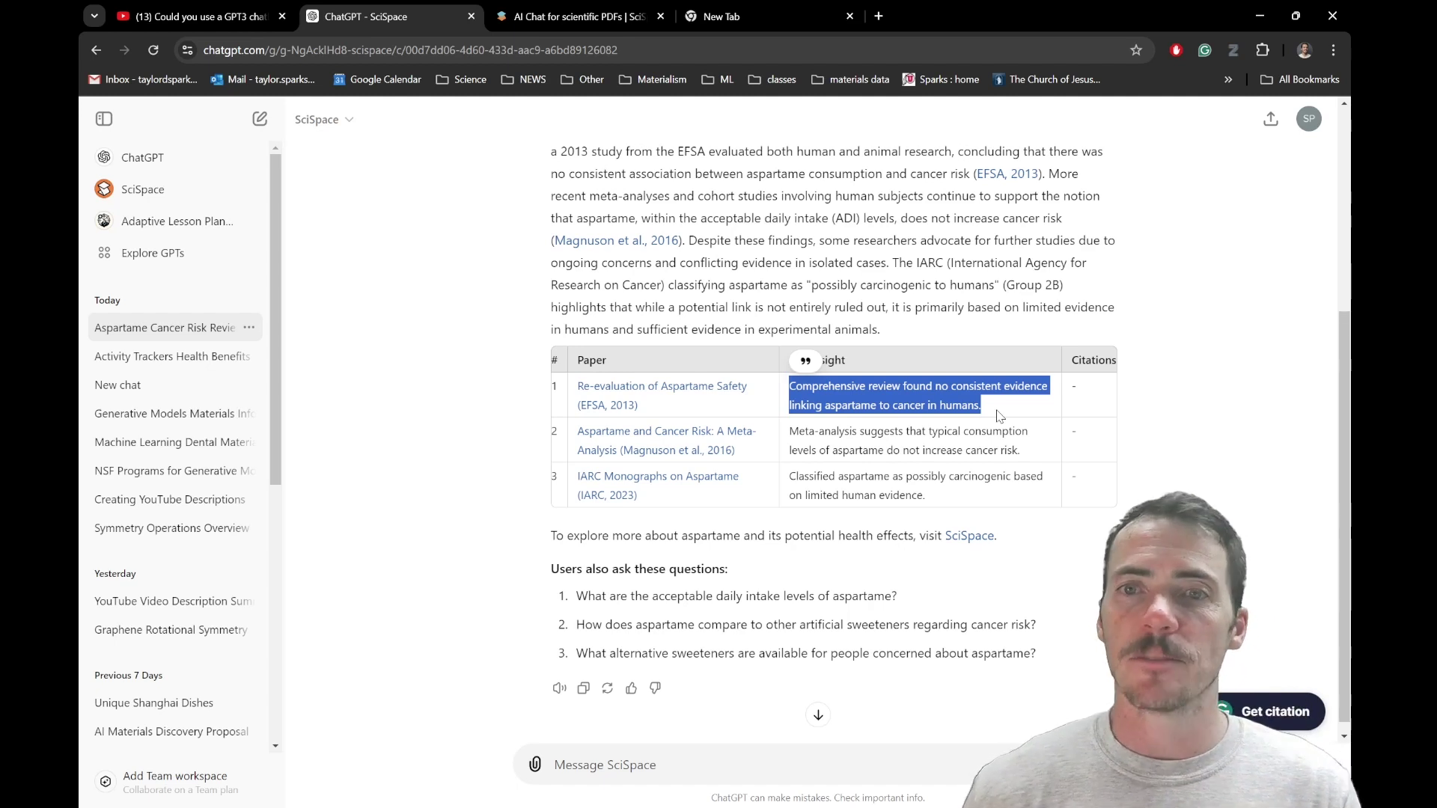
pyautogui.tripleClick(881, 433)
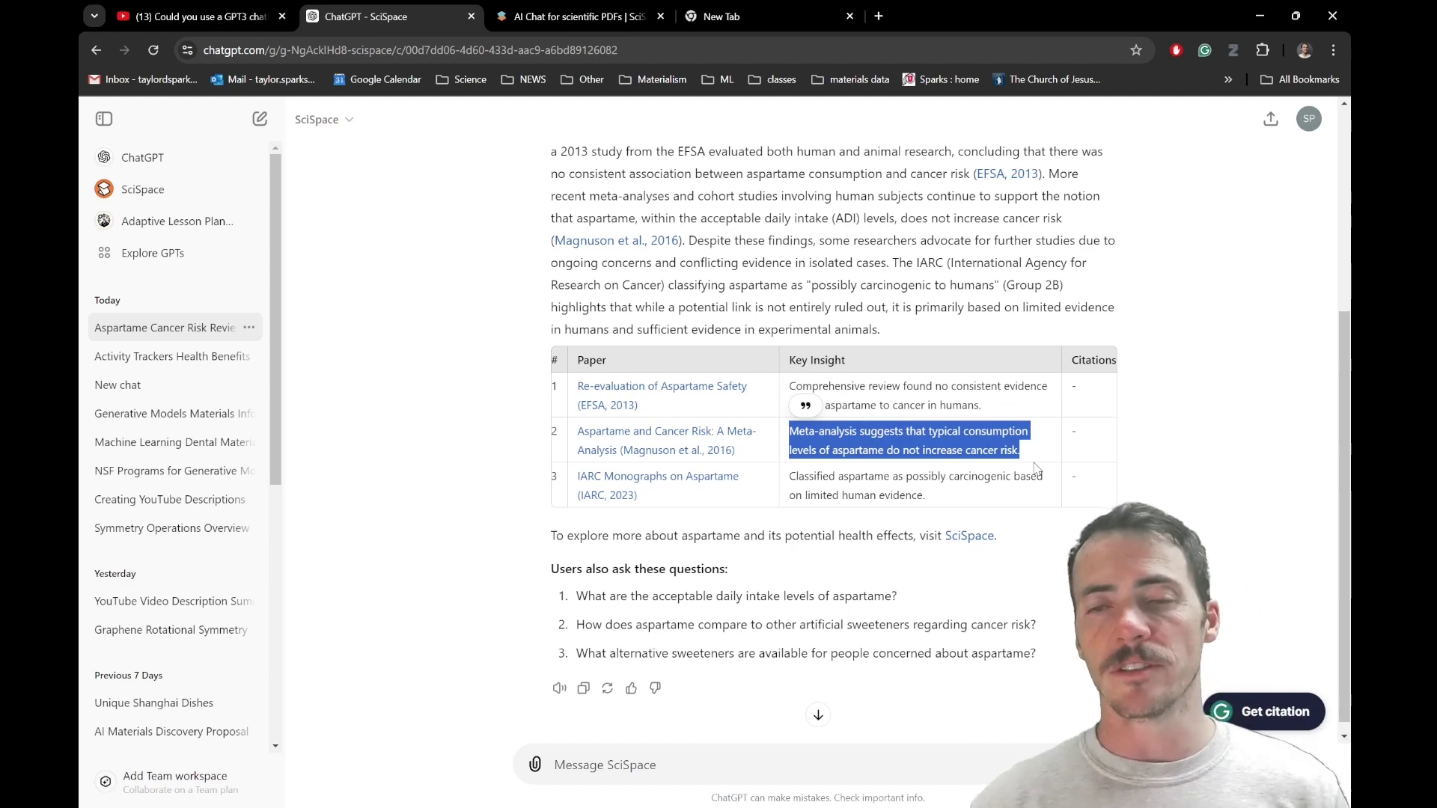
pyautogui.tripleClick(911, 476)
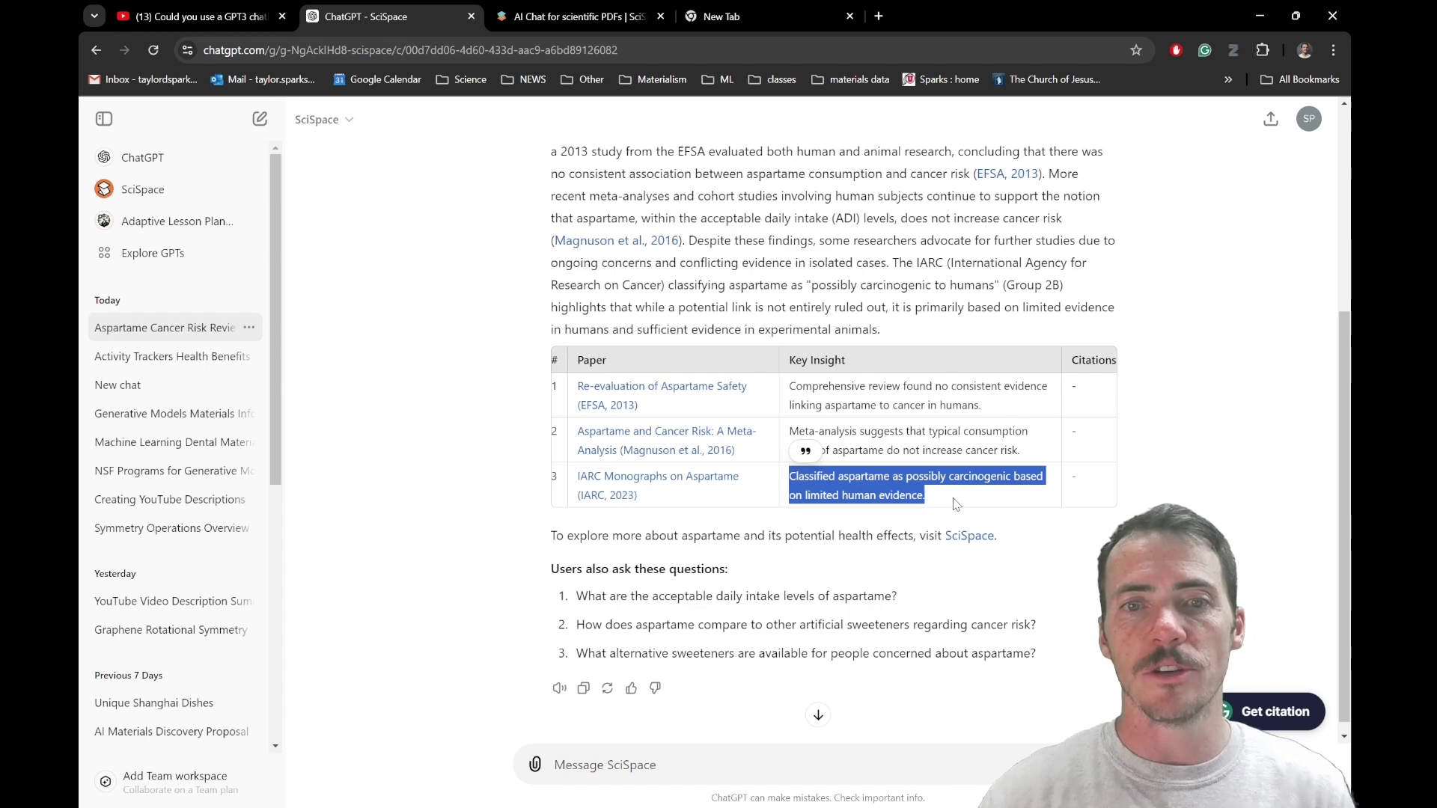
pyautogui.moveTo(589, 602); pyautogui.dragTo(901, 610)
pyautogui.hotkey('ctrl', 'c')
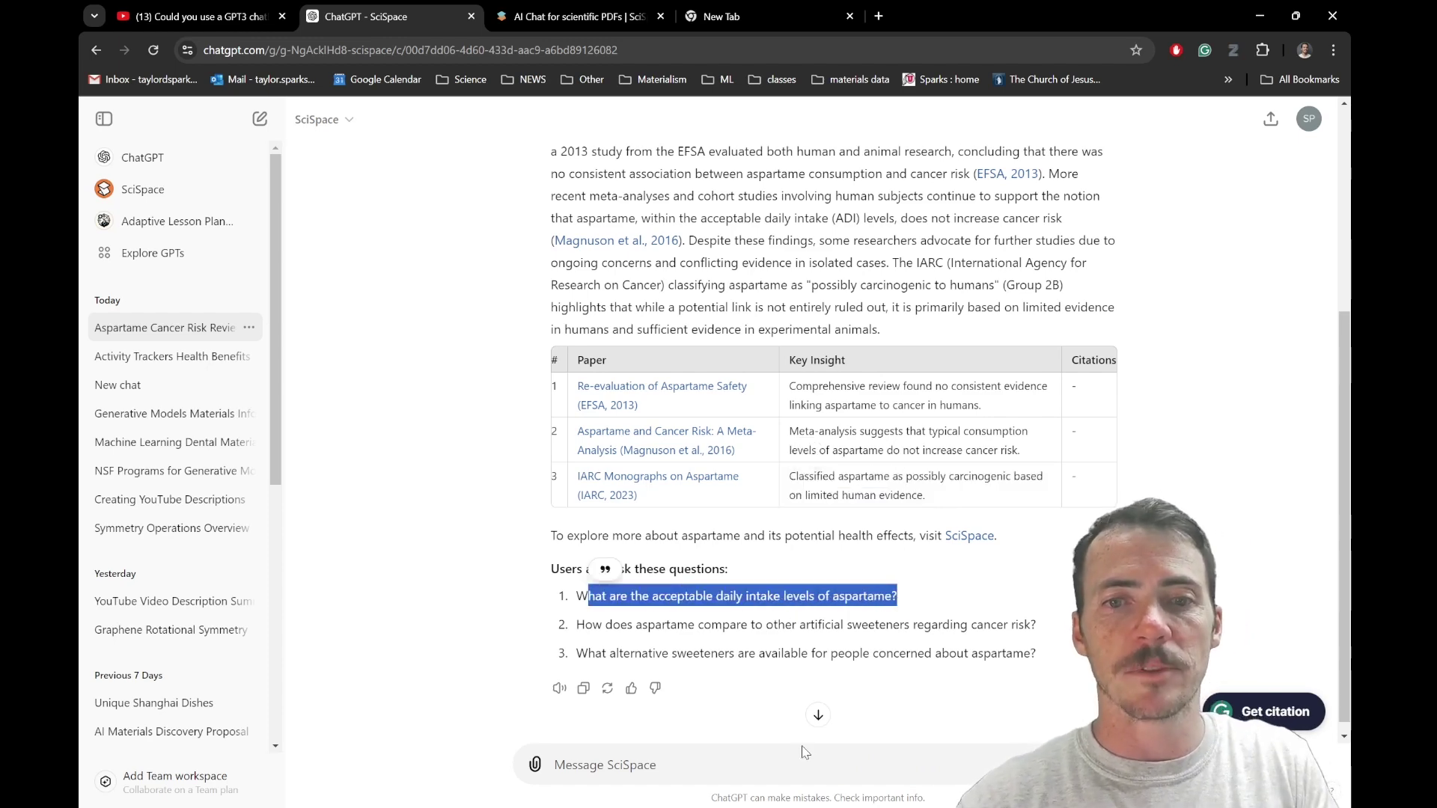
# Paste the acceptable daily intake of aspartame question into the message box and send it.
pyautogui.click(793, 764)
pyautogui.hotkey('ctrl', 'v')
pyautogui.press('Return')
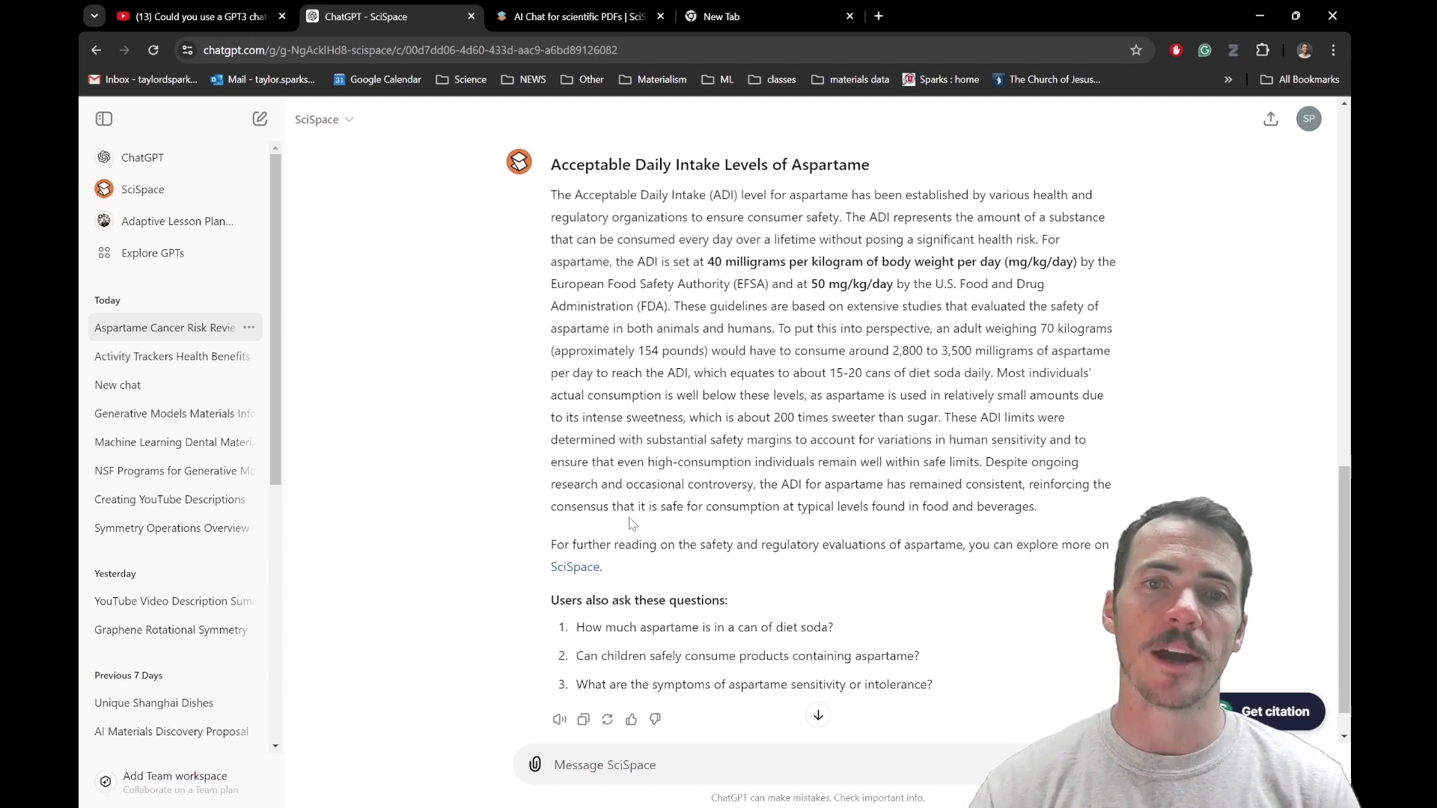
# On the SciSpace website in a new tab, search 'tell me about aspartame and cancer'.
pyautogui.click(579, 569)
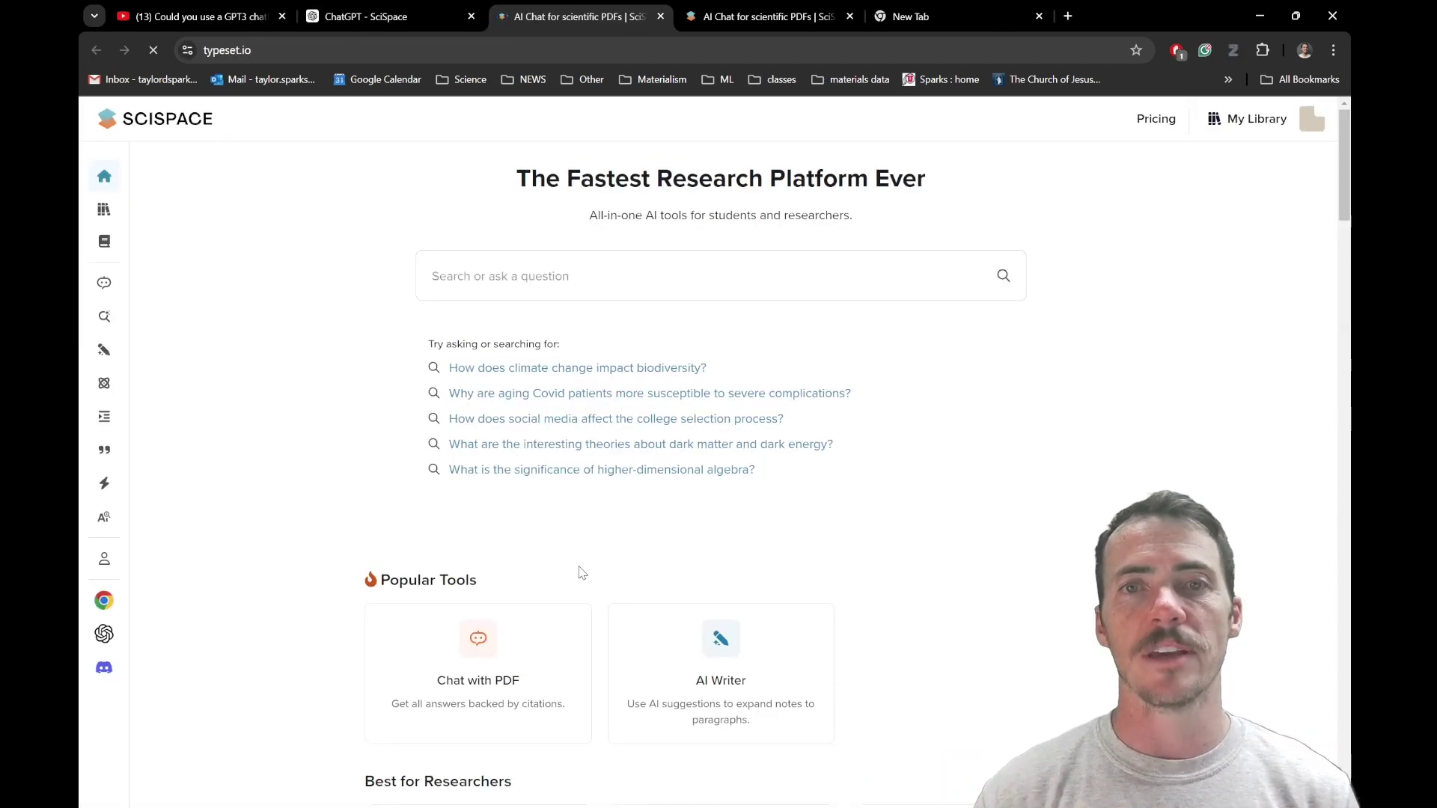
pyautogui.click(586, 281)
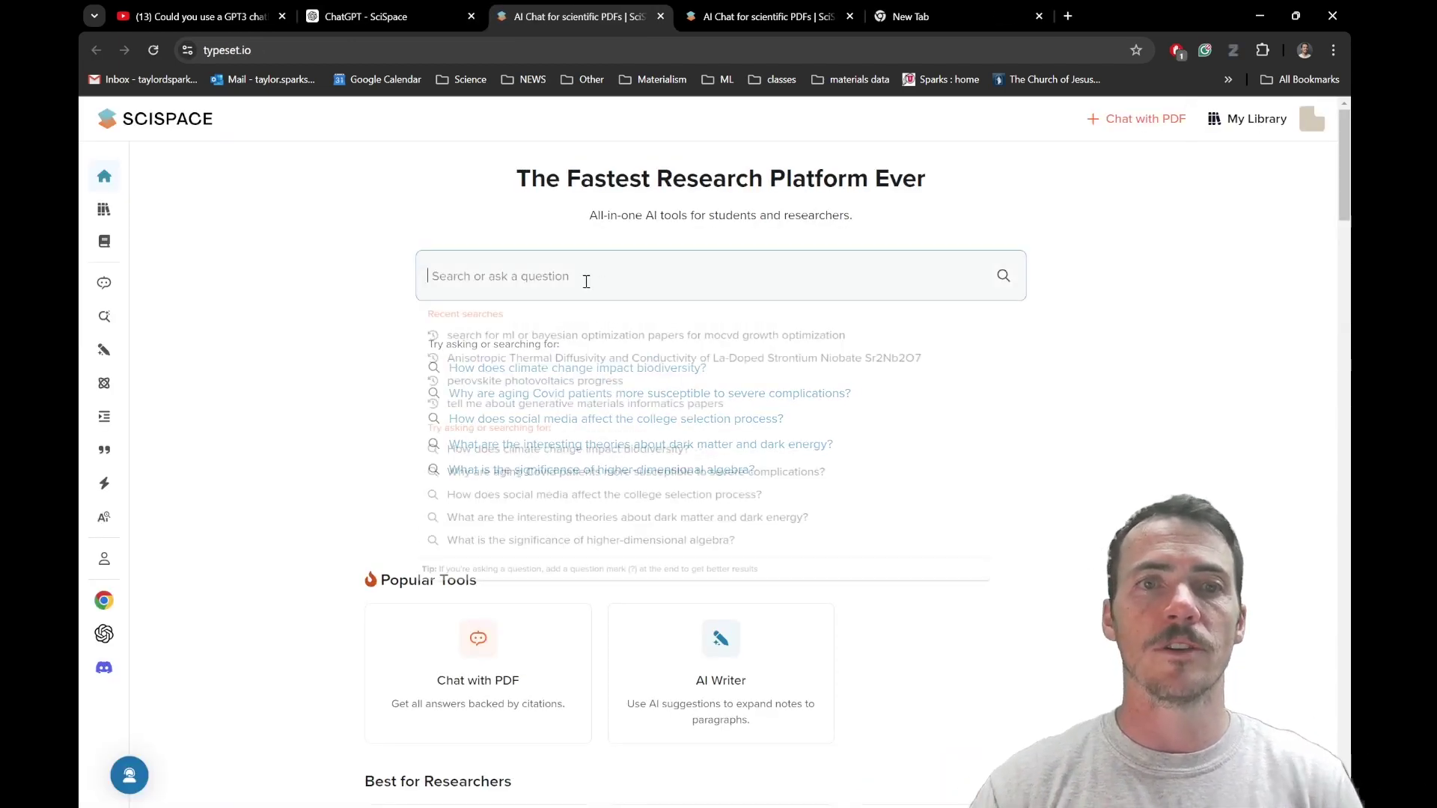
pyautogui.write('tell me about a')
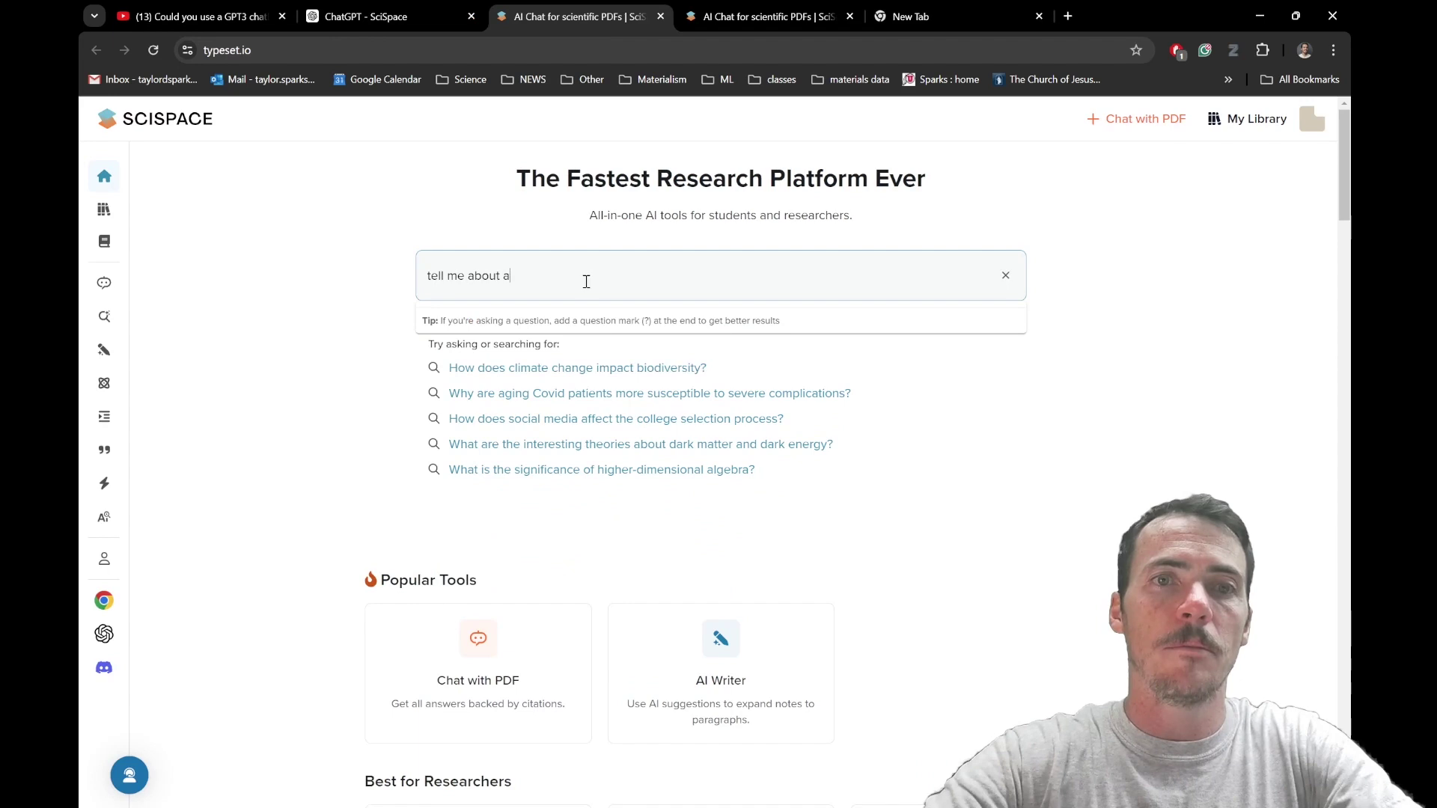
pyautogui.write('spartame and cancer')
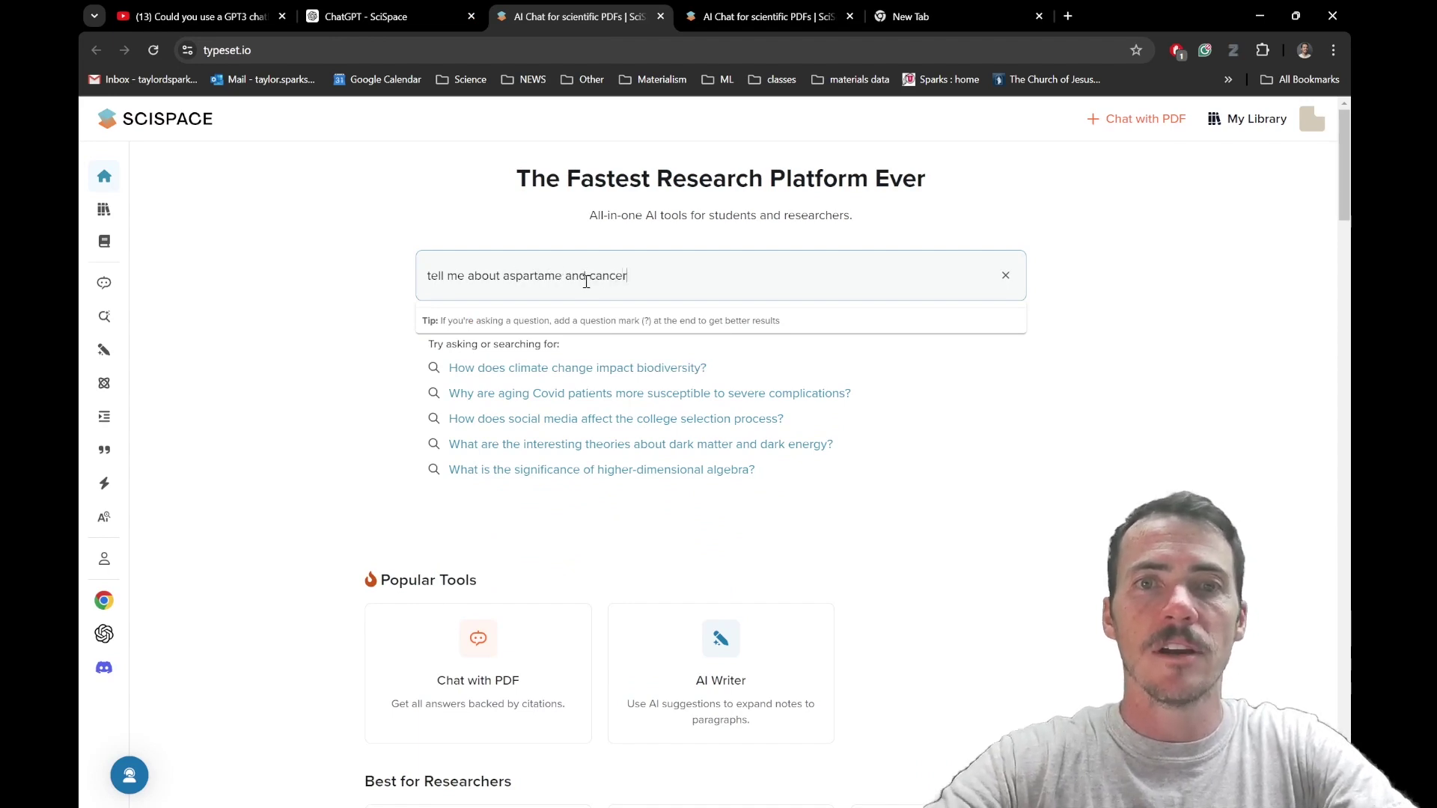
pyautogui.press('Return')
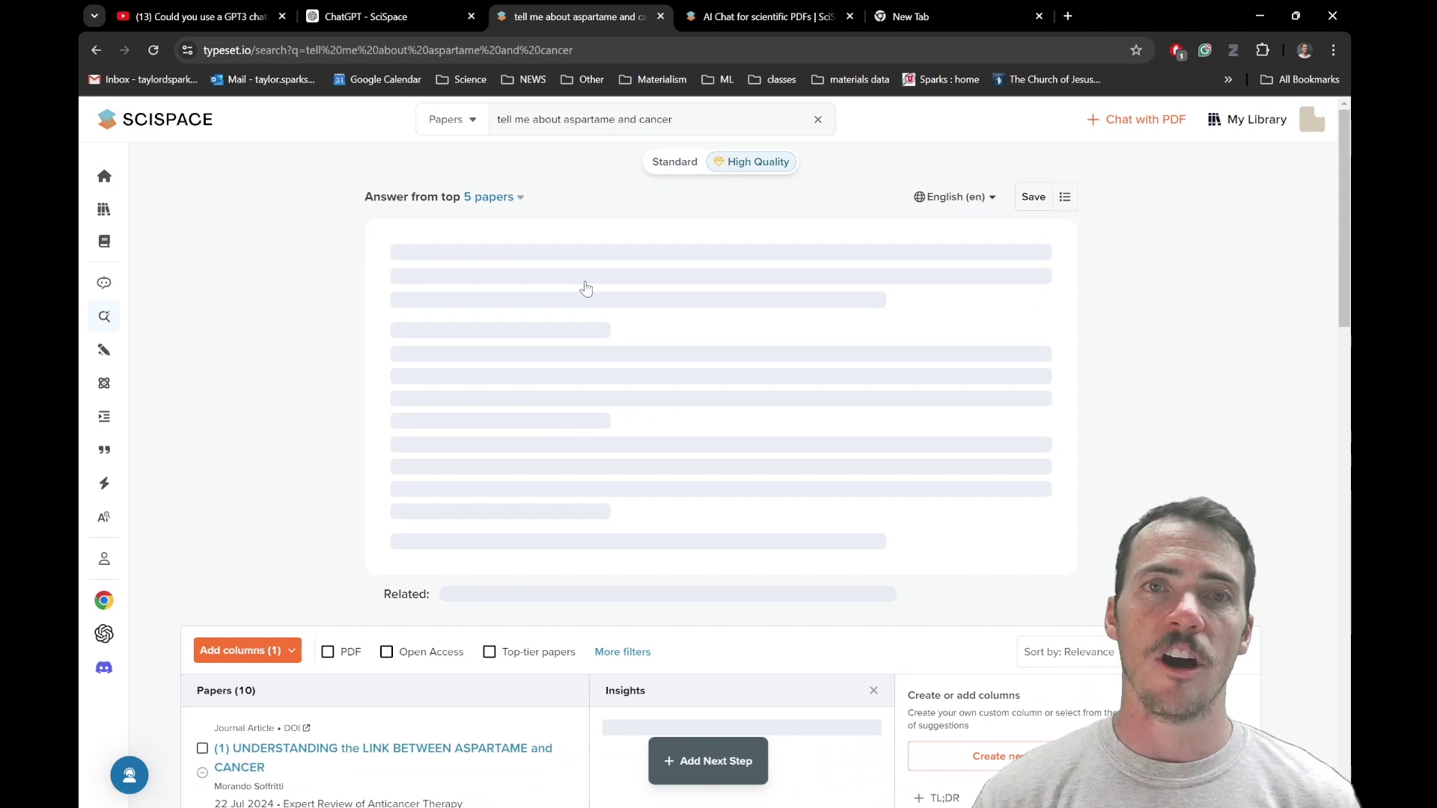
# Compare the SciSpace search results against the ChatGPT aspartame answer by switching between tabs.
pyautogui.hotkey('ctrl', 'shift', 'Tab')
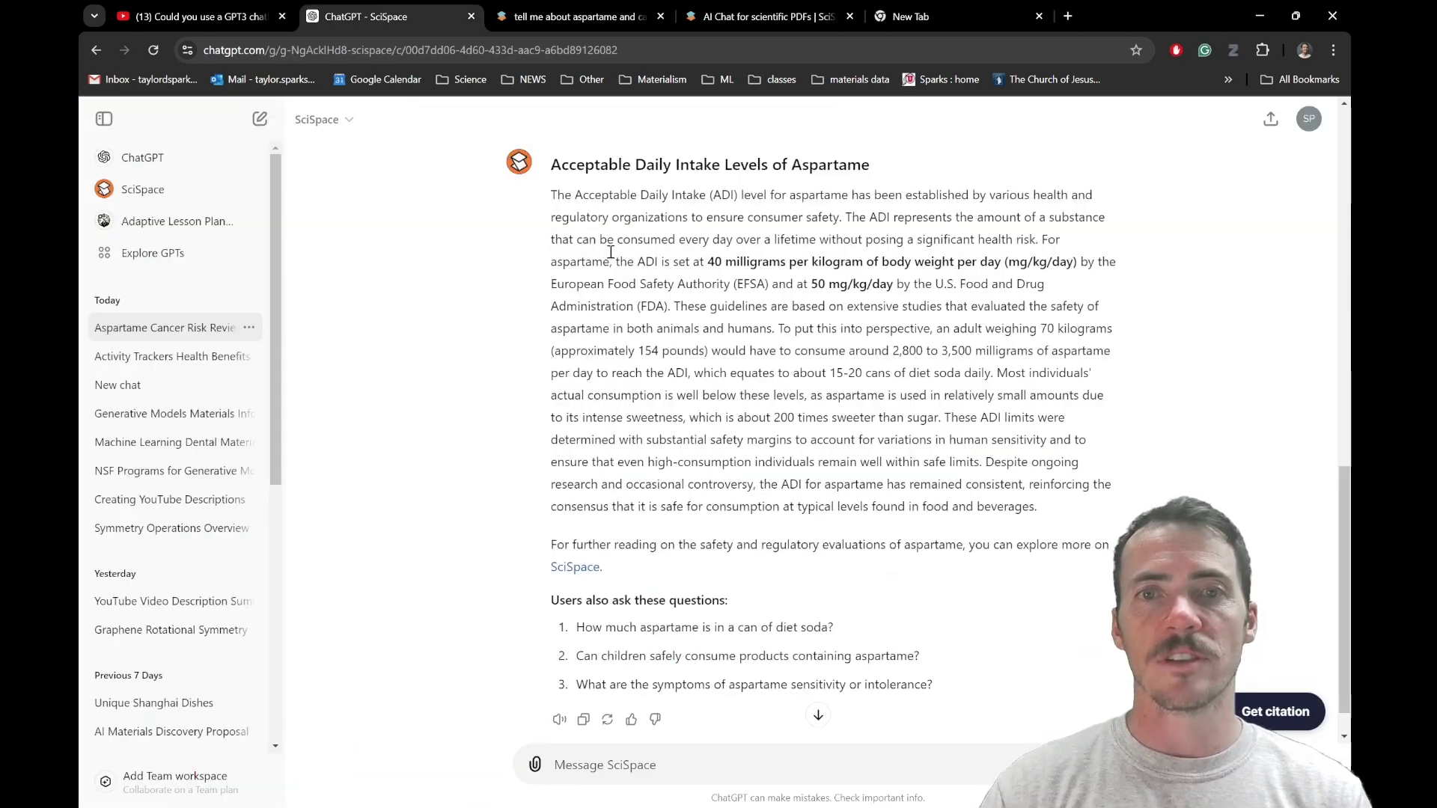
pyautogui.click(573, 16)
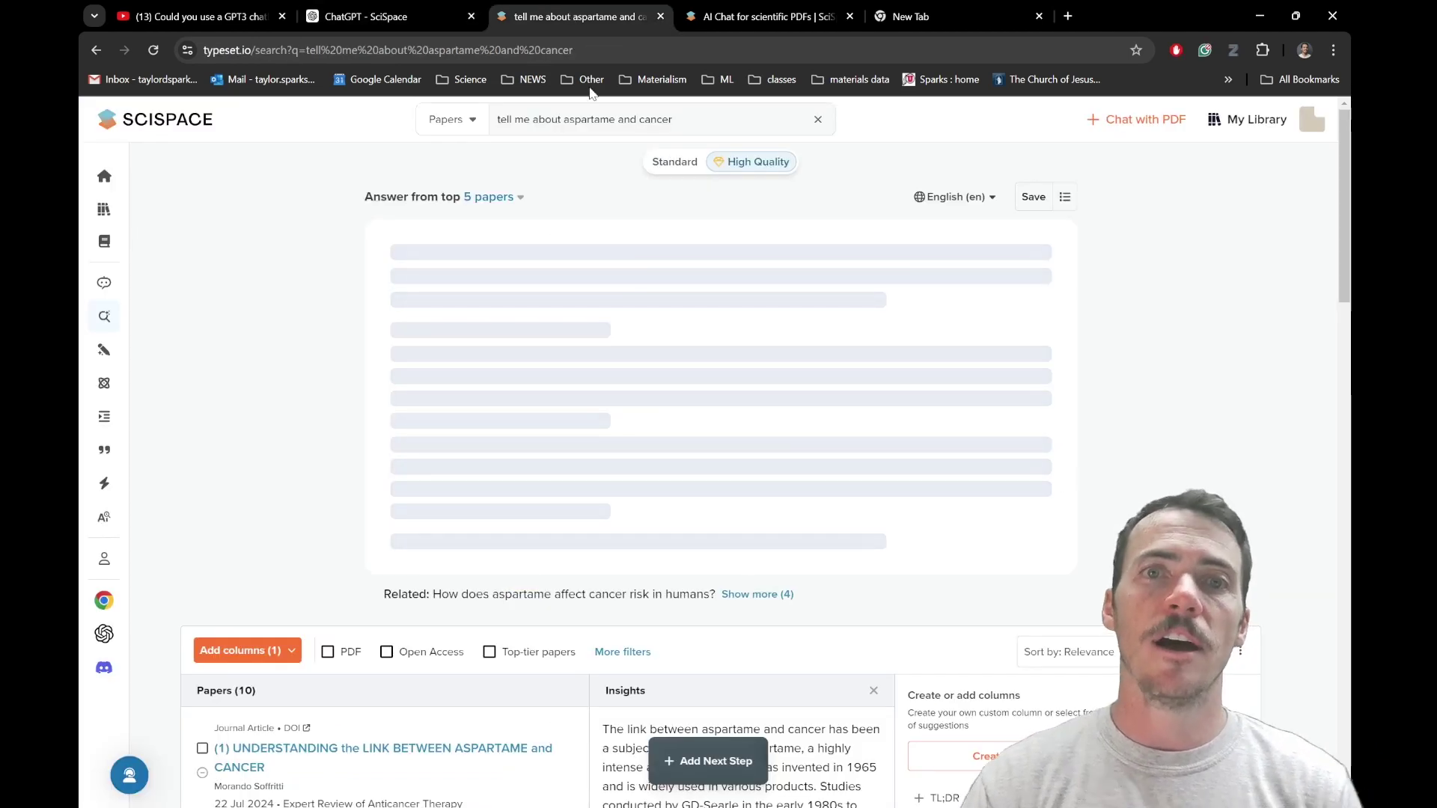
pyautogui.click(395, 11)
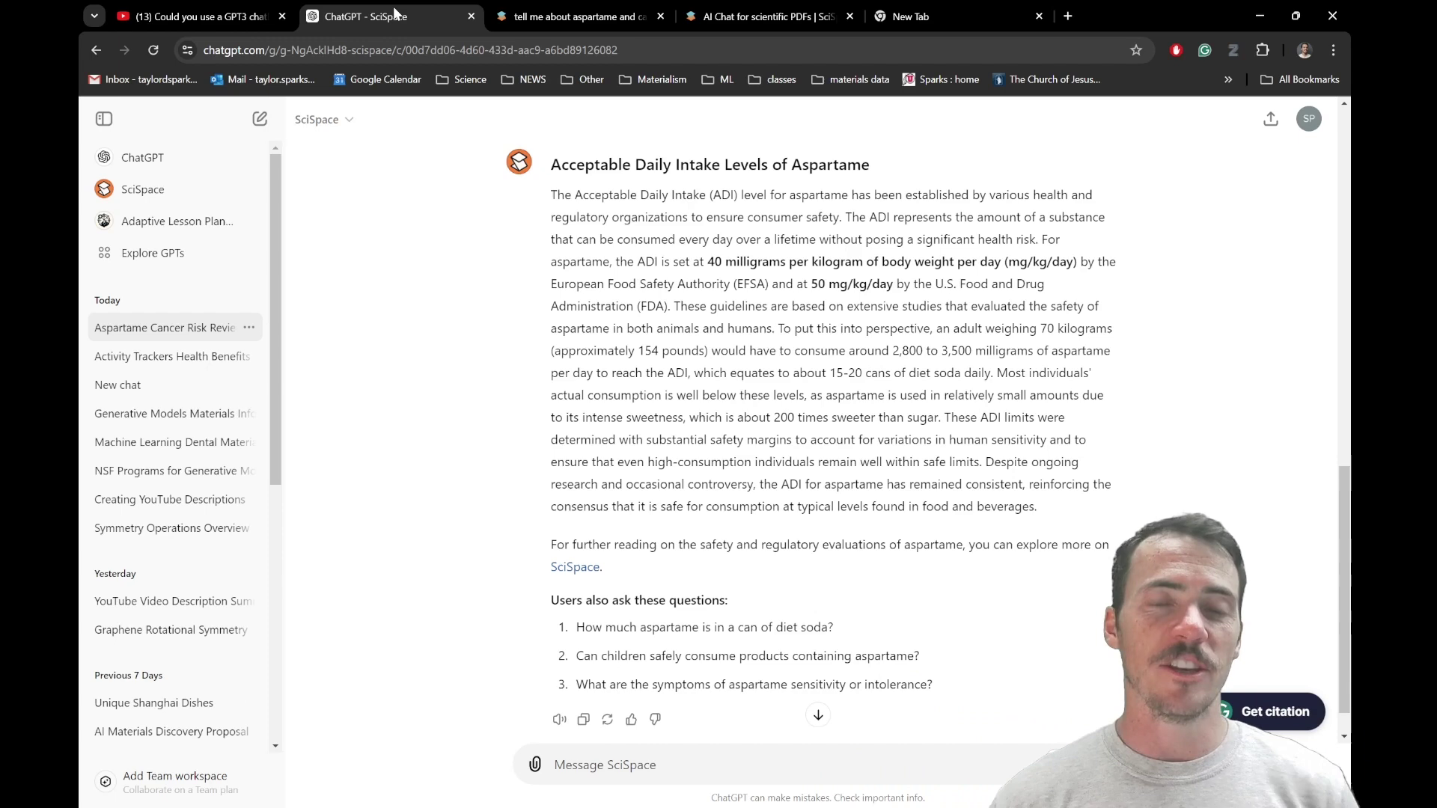
pyautogui.click(575, 16)
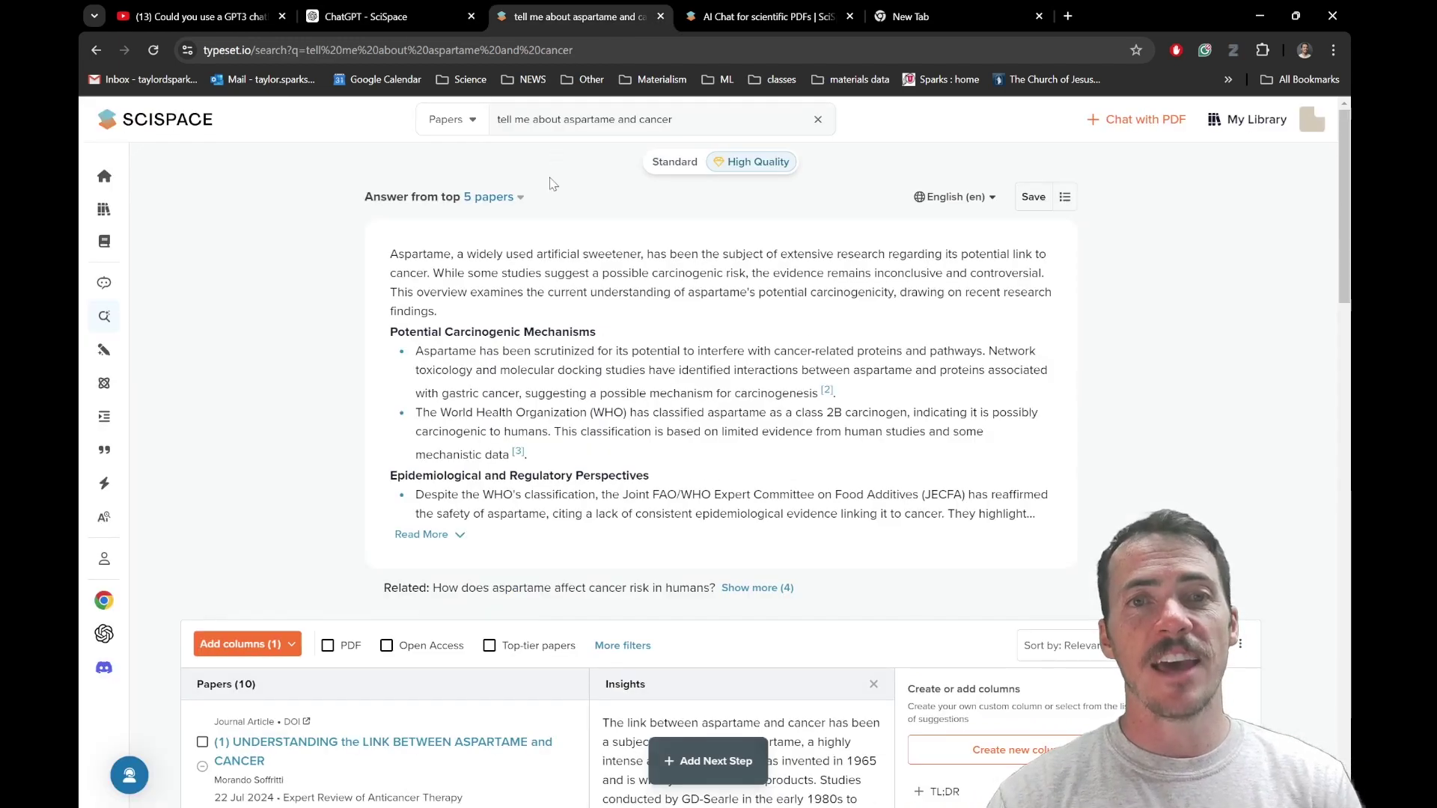
# Regenerate the SciSpace answer in Standard quality, then in High Quality.
pyautogui.click(675, 163)
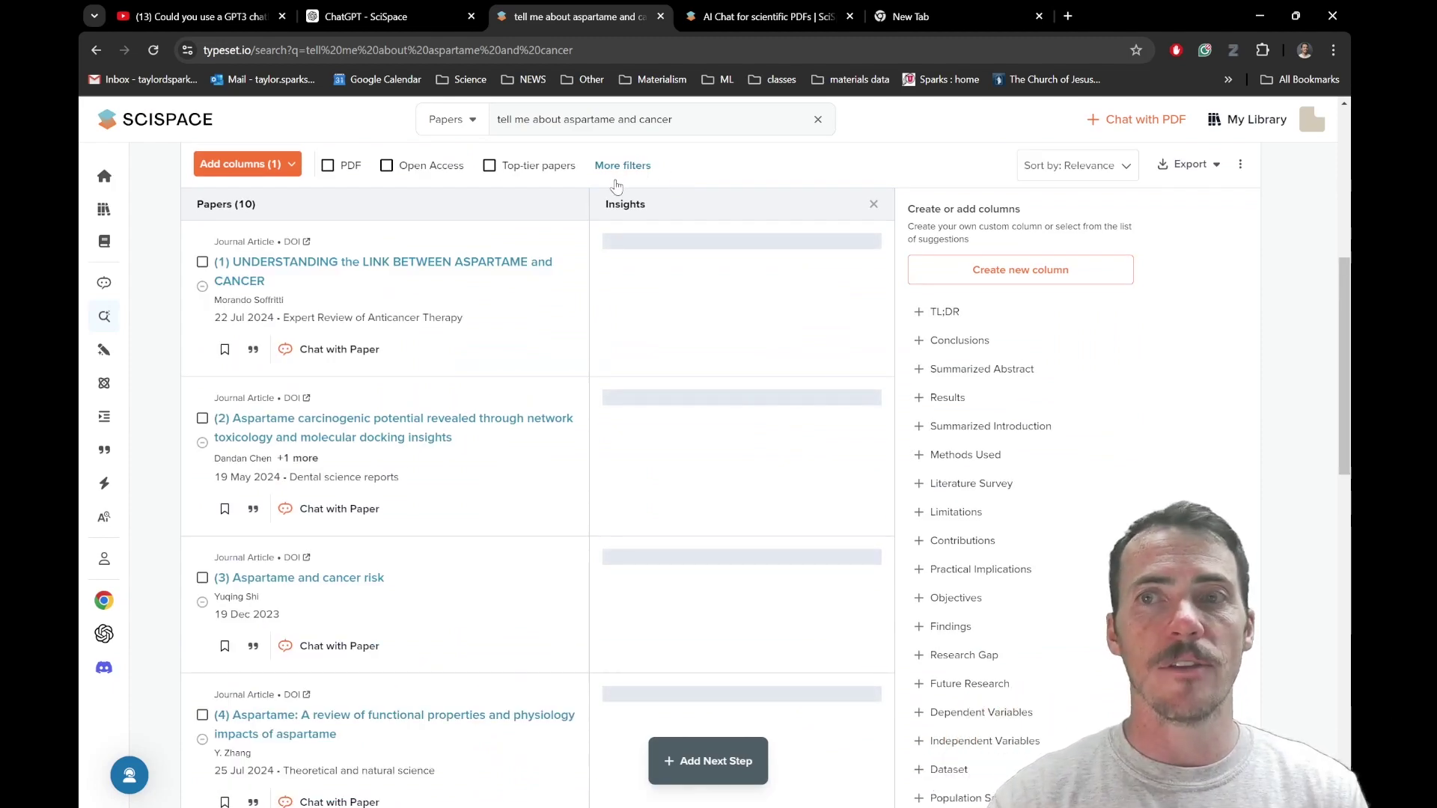
pyautogui.click(691, 117)
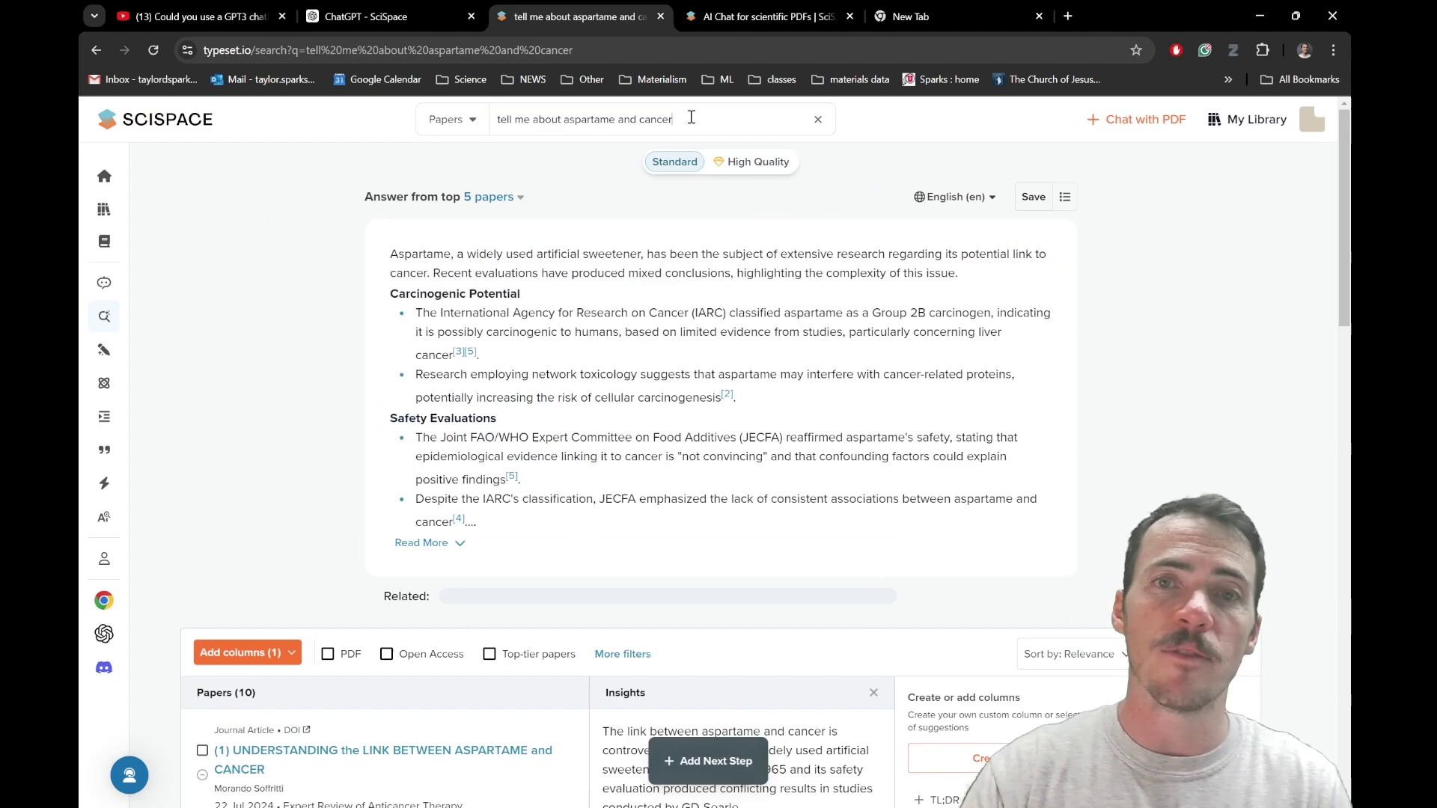
pyautogui.click(741, 163)
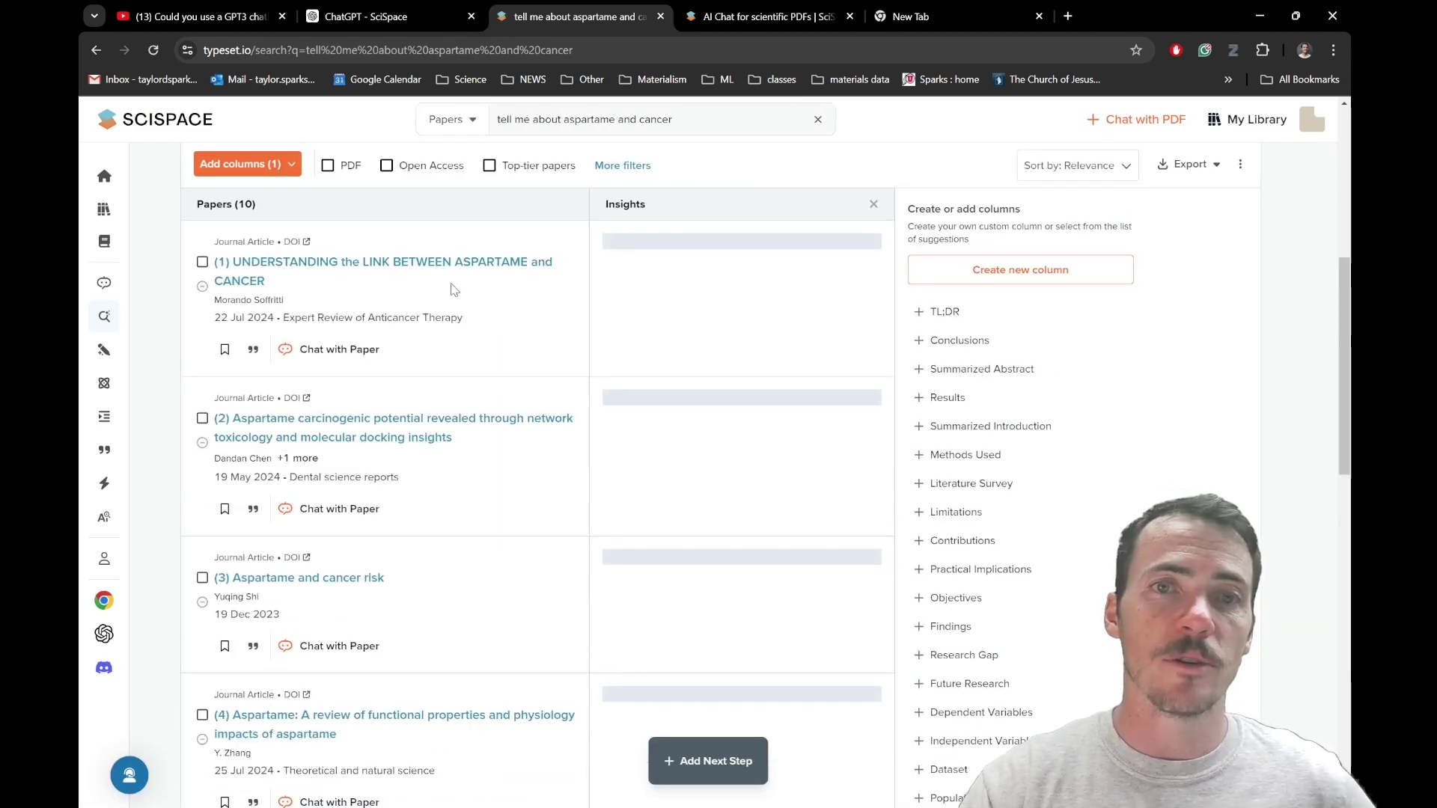
# Scroll the 30-paper results table and highlight paper (1)'s Insights summary.
pyautogui.scroll(-10, 452, 291)
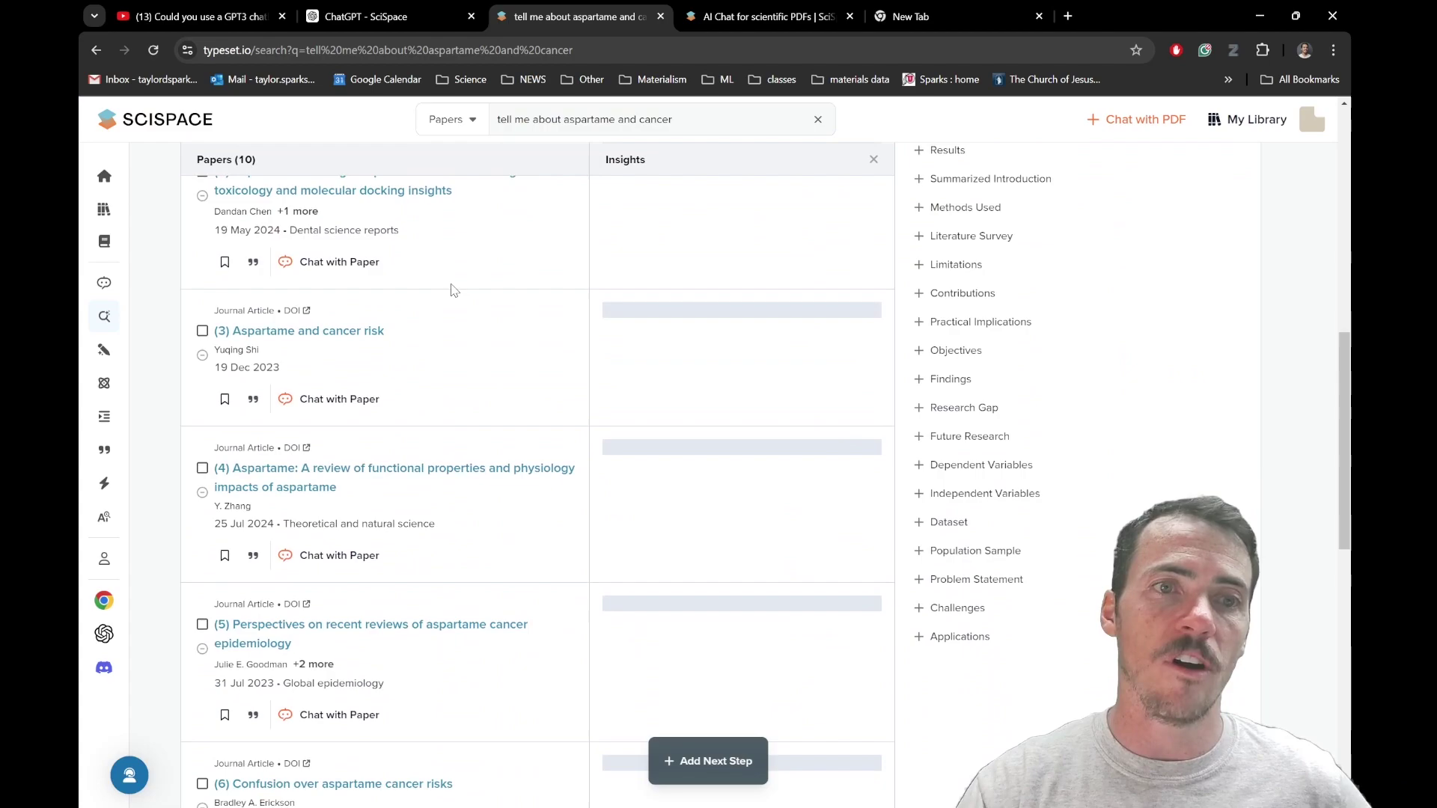
pyautogui.scroll(-10, 452, 290)
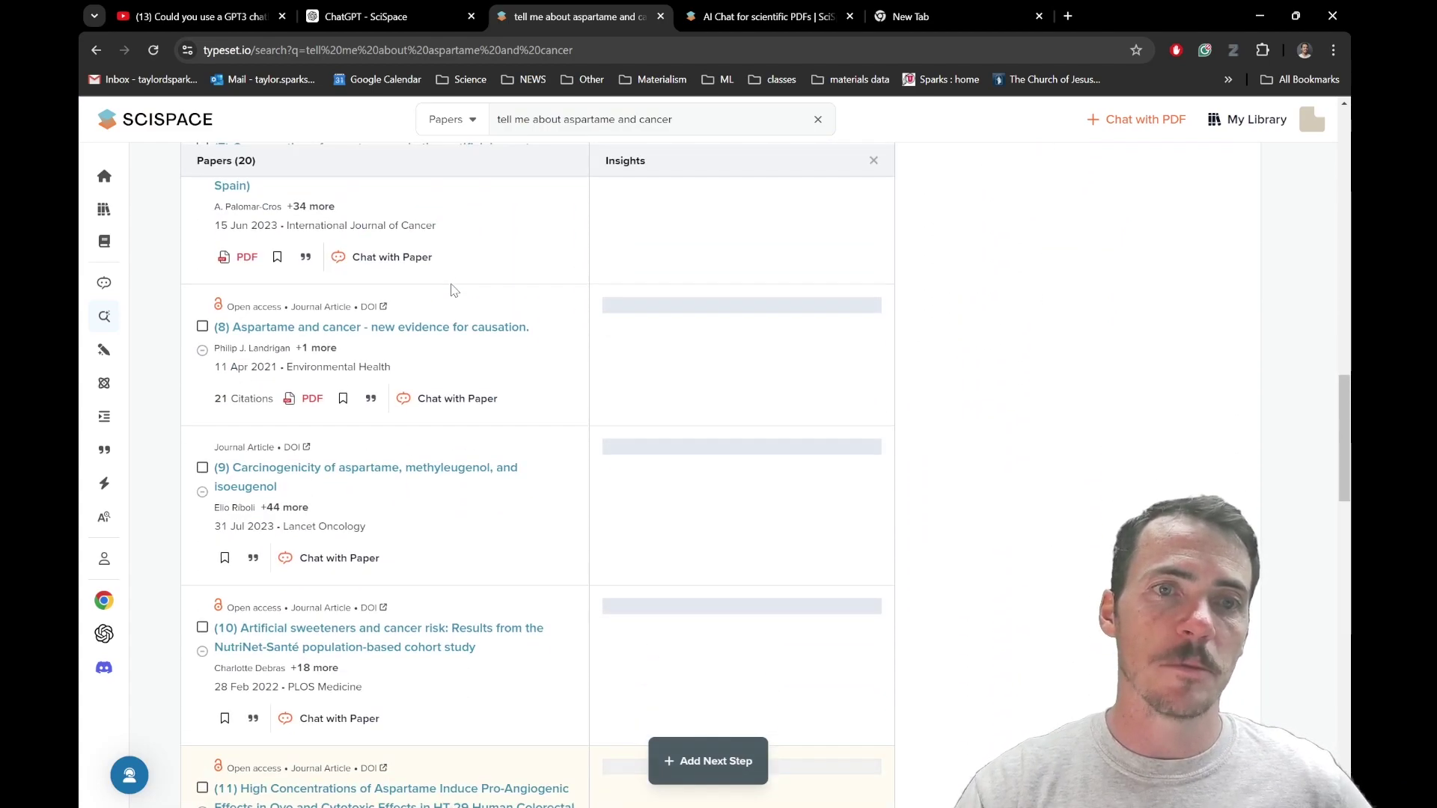
pyautogui.scroll(-3, 452, 291)
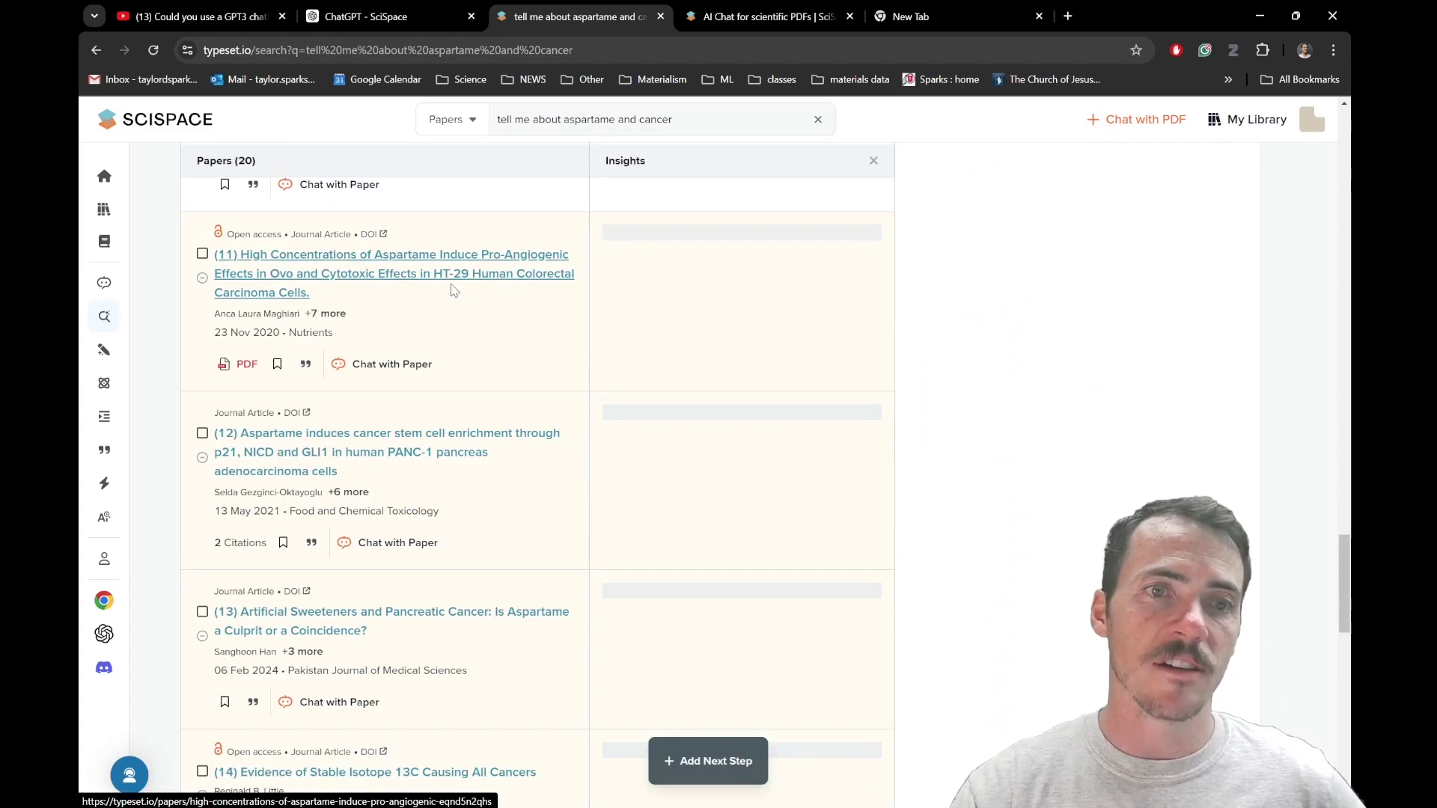
pyautogui.scroll(15, 452, 290)
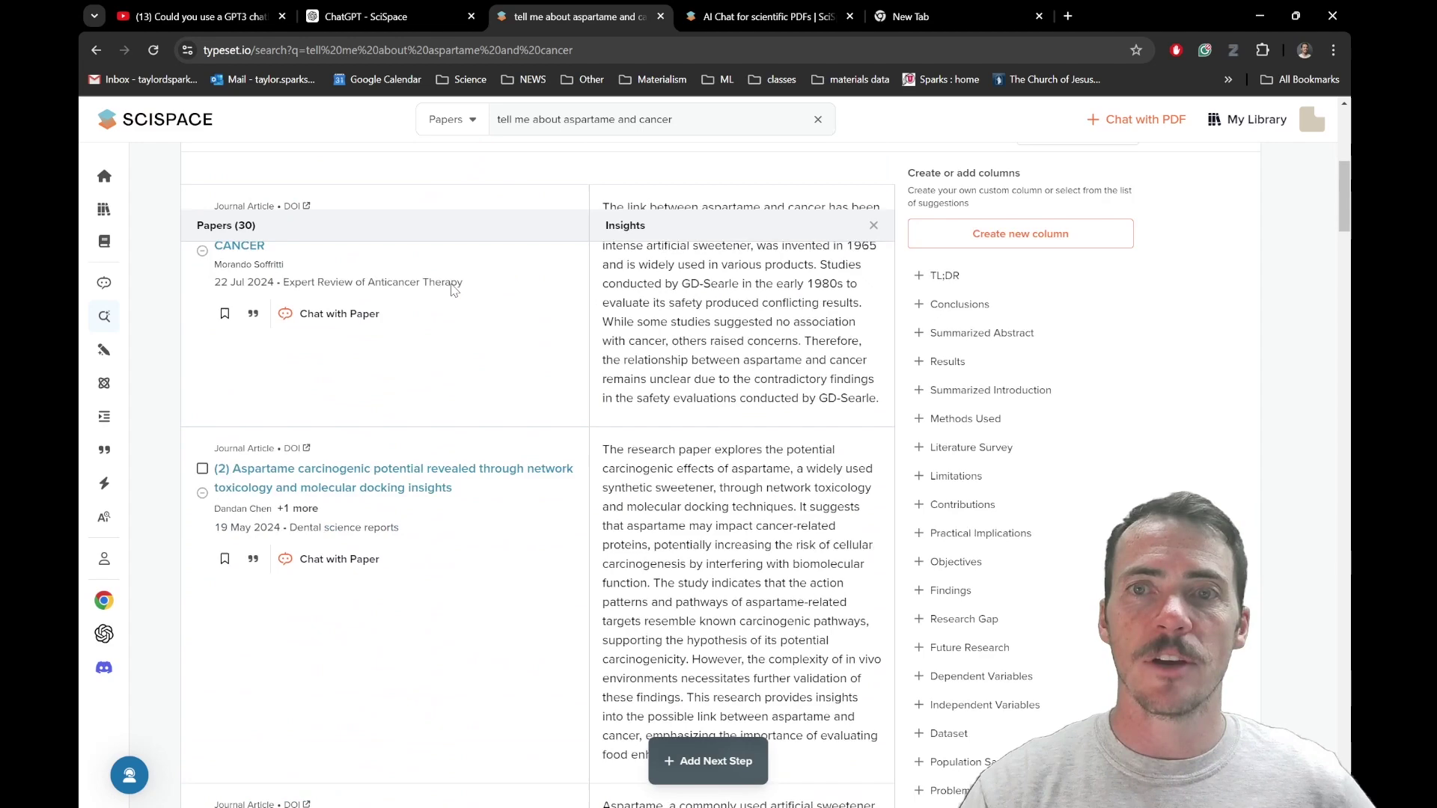
pyautogui.scroll(-1, 452, 291)
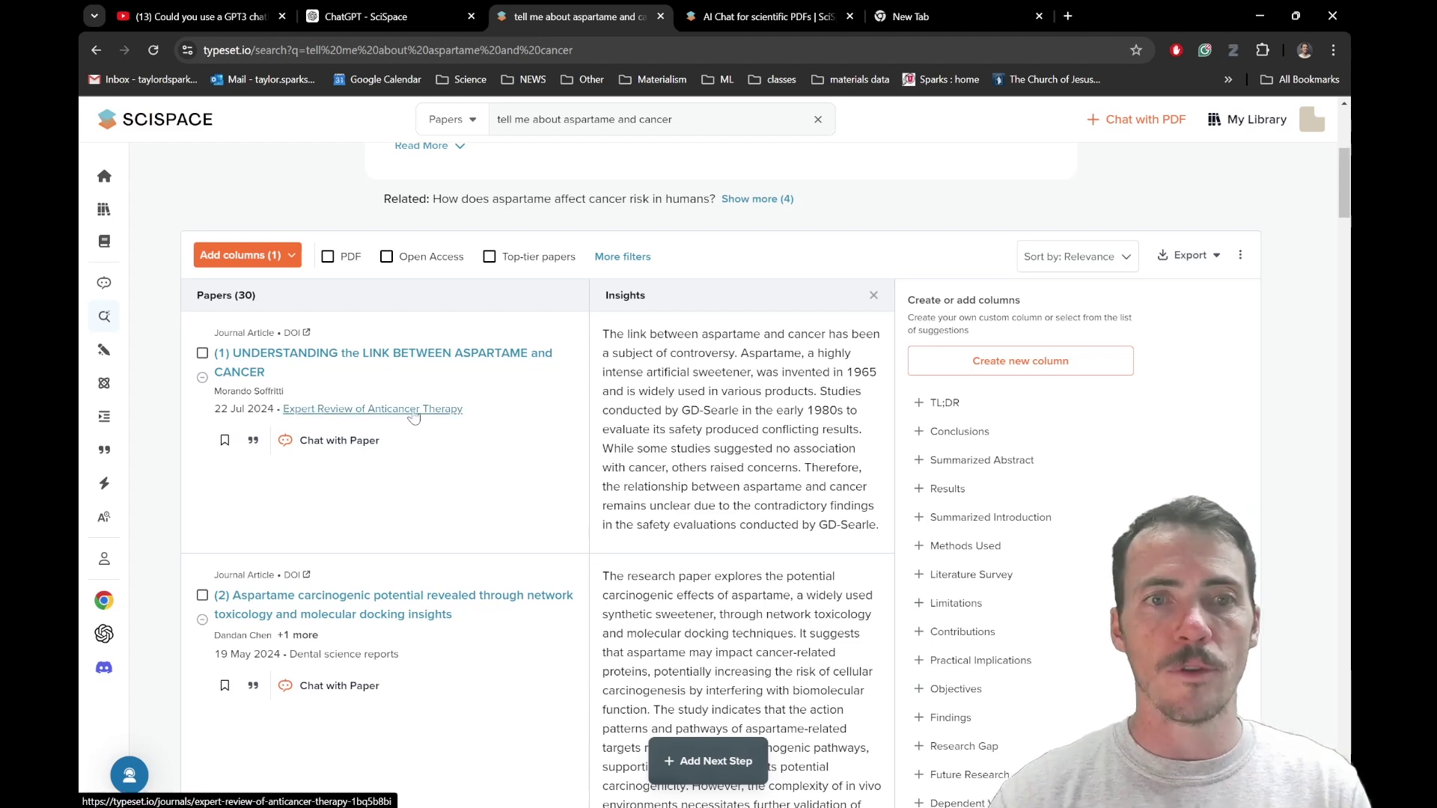
pyautogui.moveTo(646, 346)
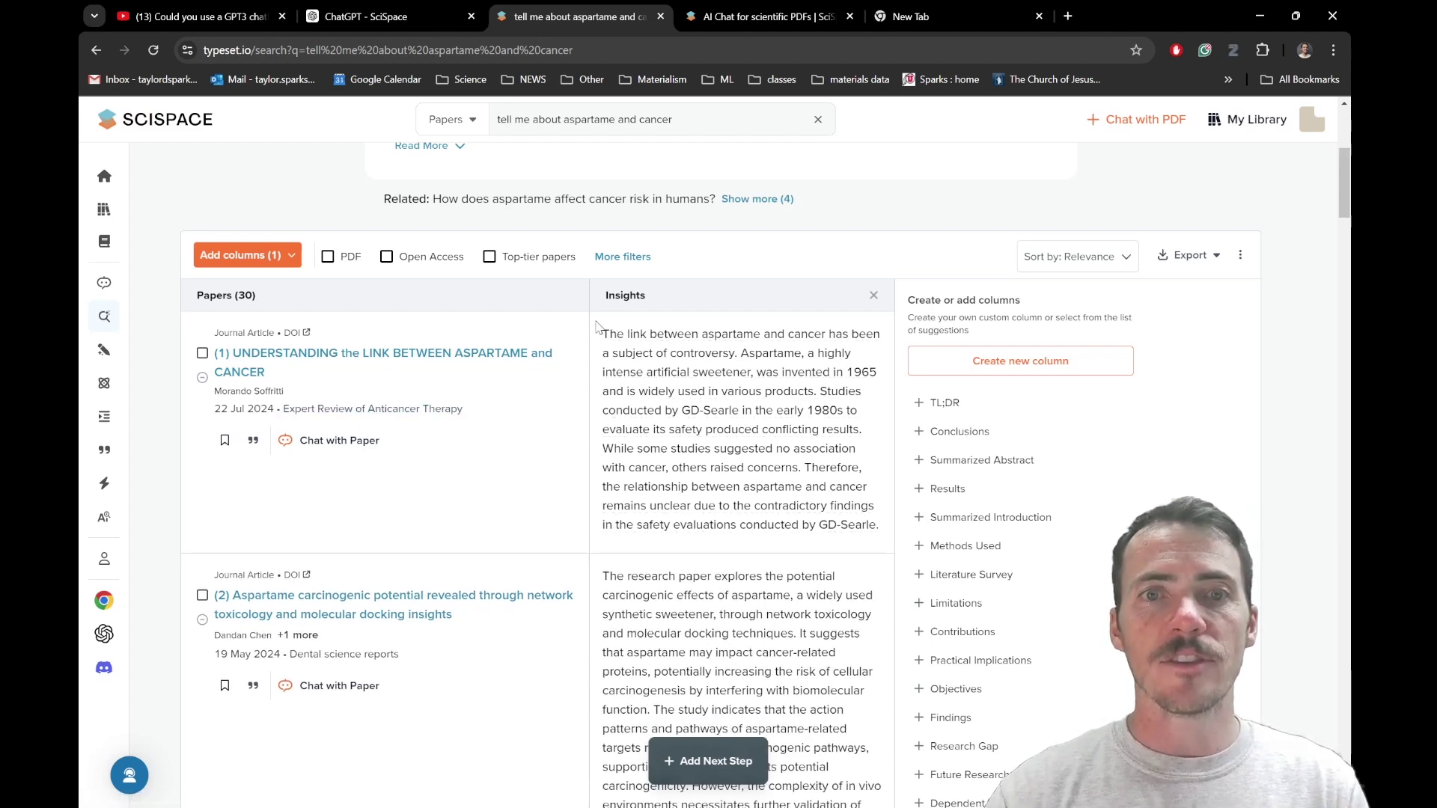
pyautogui.moveTo(603, 334); pyautogui.dragTo(842, 543)
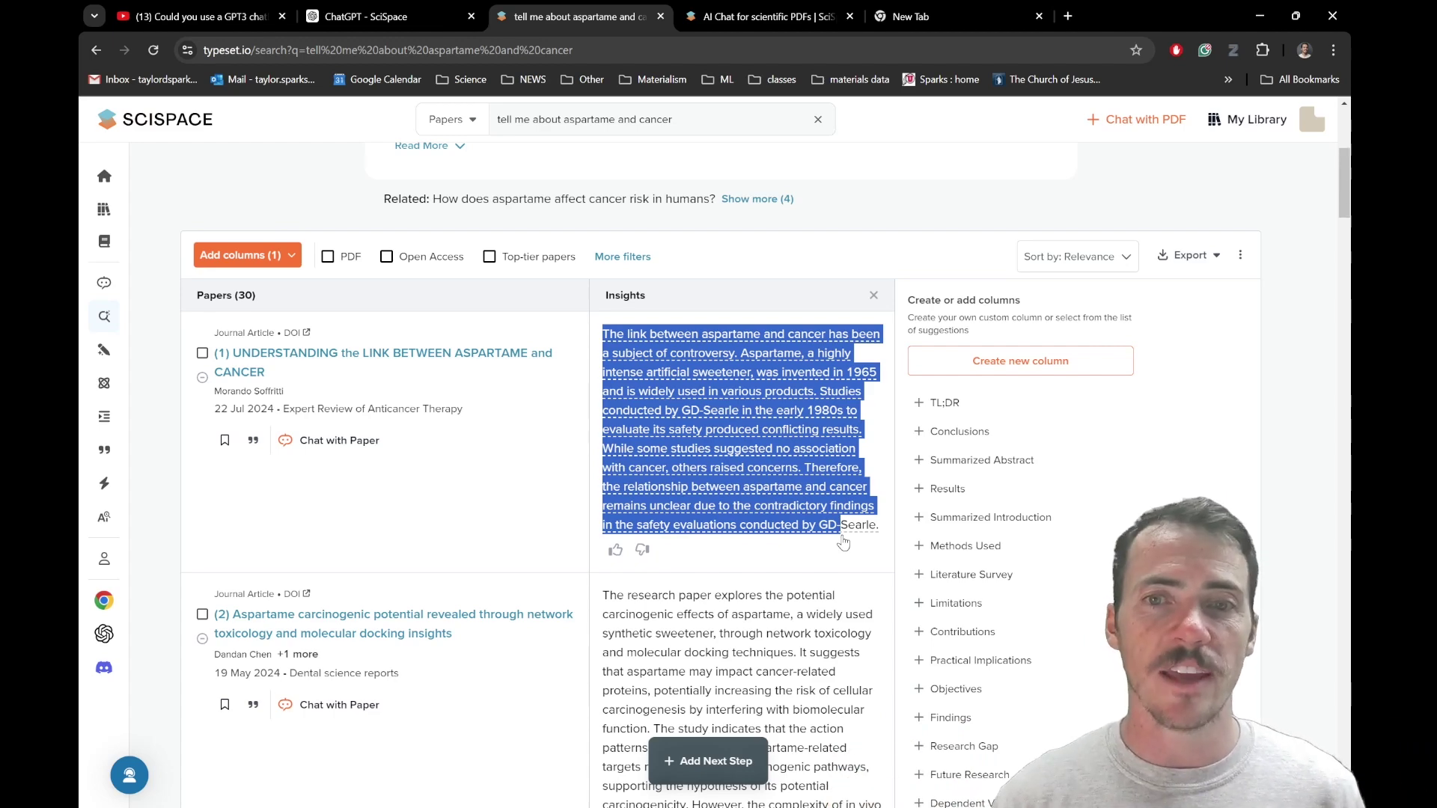
pyautogui.click(812, 528)
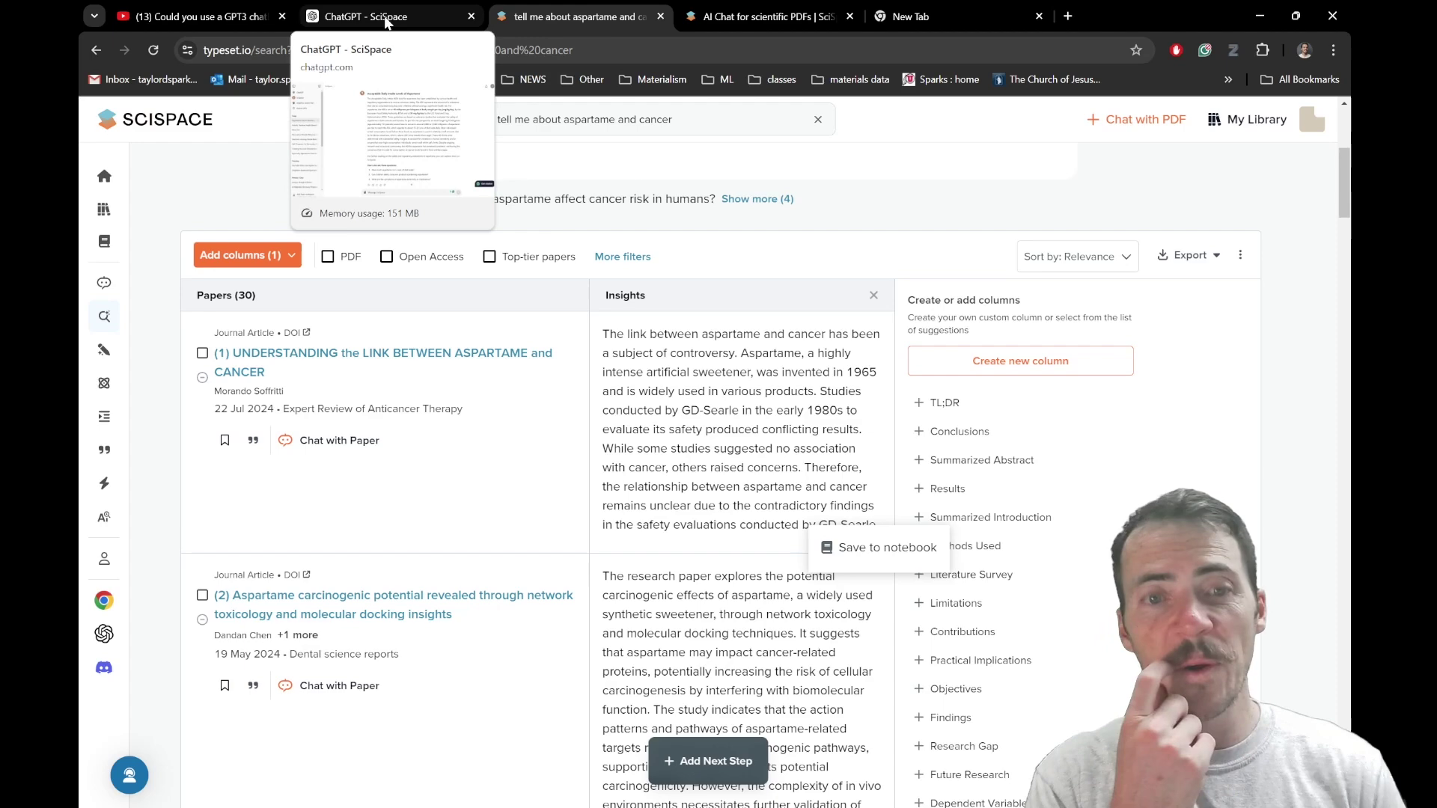
# Back in the SciSpace GPT chat, upload the Gemini Pro annotation paper PDF from the computer.
pyautogui.click(387, 20)
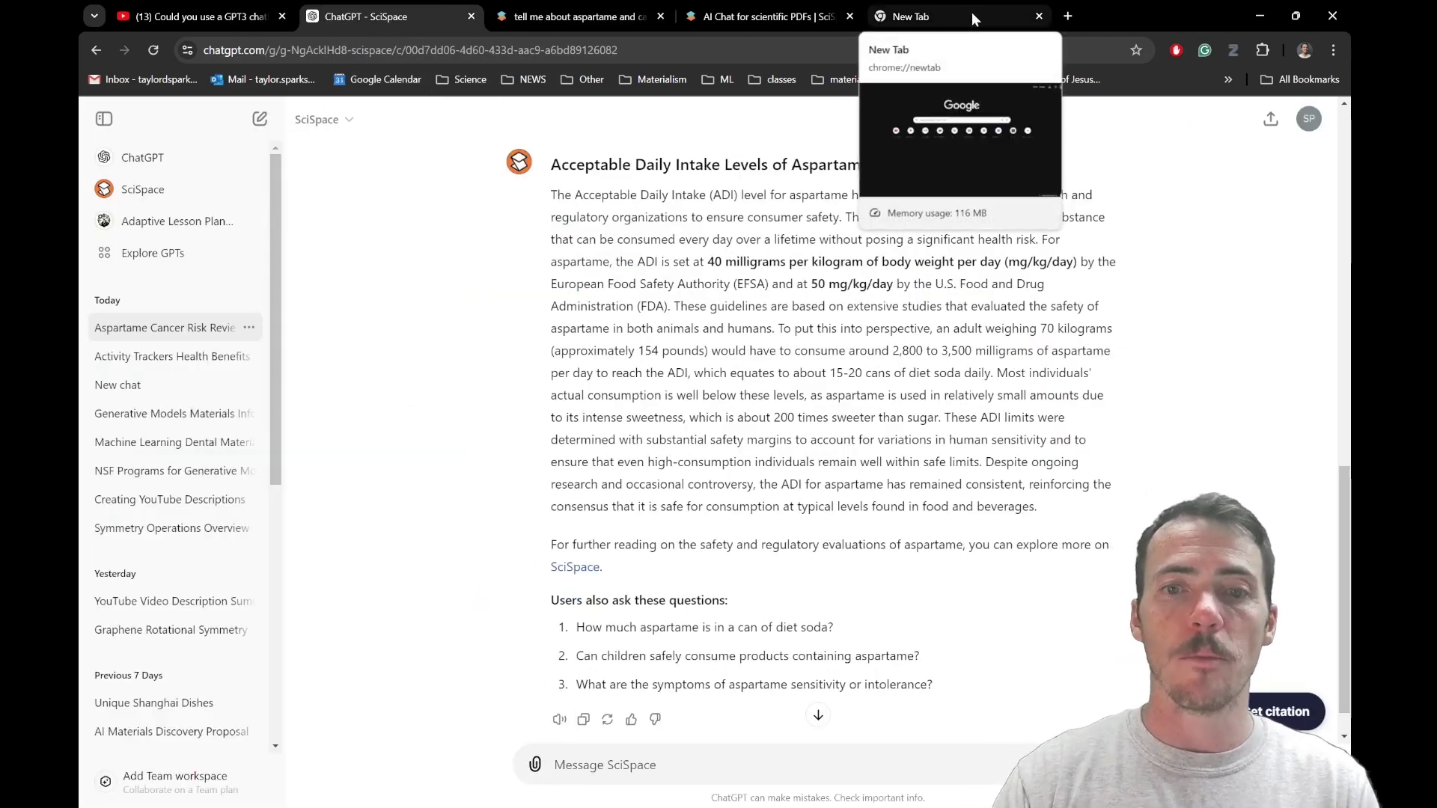
pyautogui.click(534, 764)
pyautogui.click(596, 725)
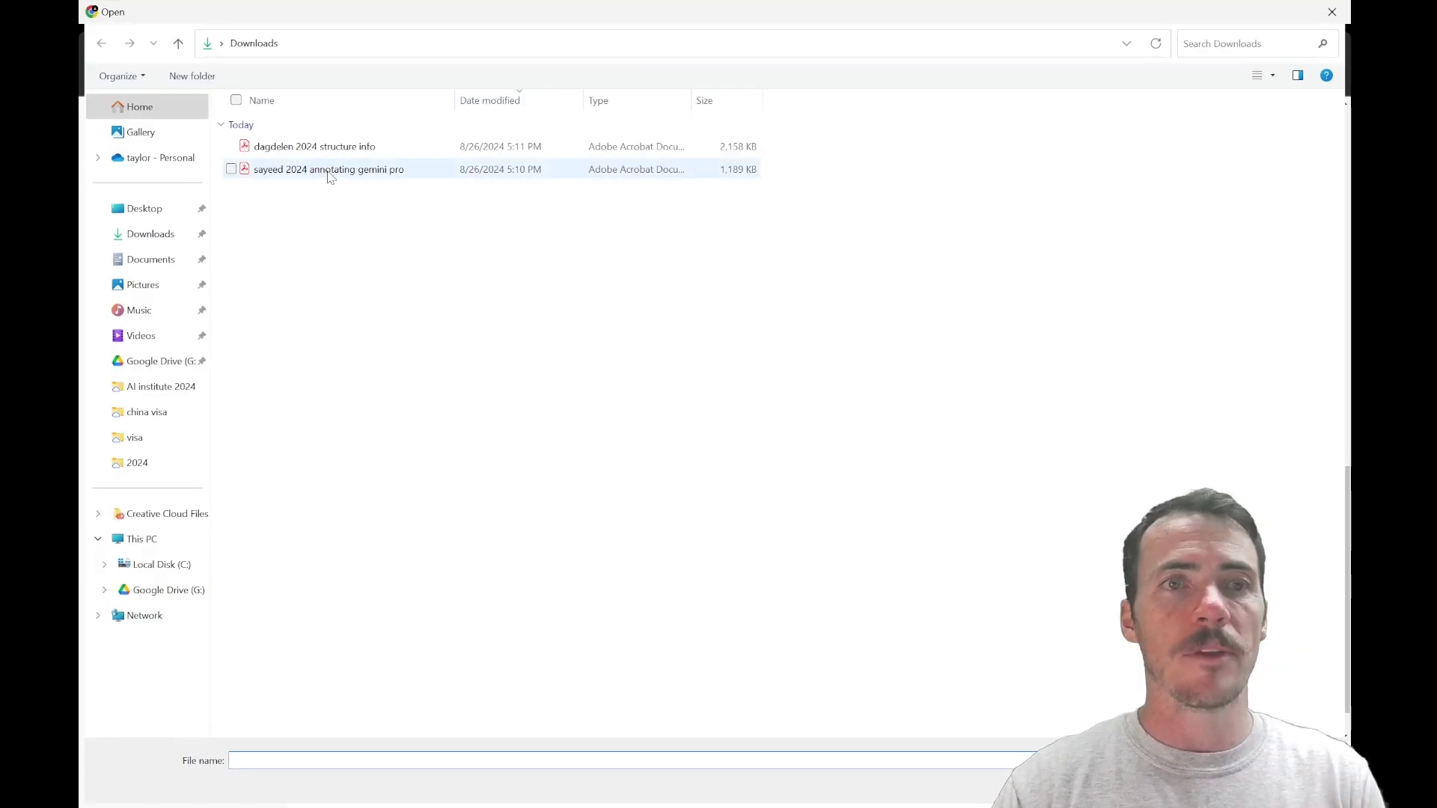
pyautogui.doubleClick(313, 170)
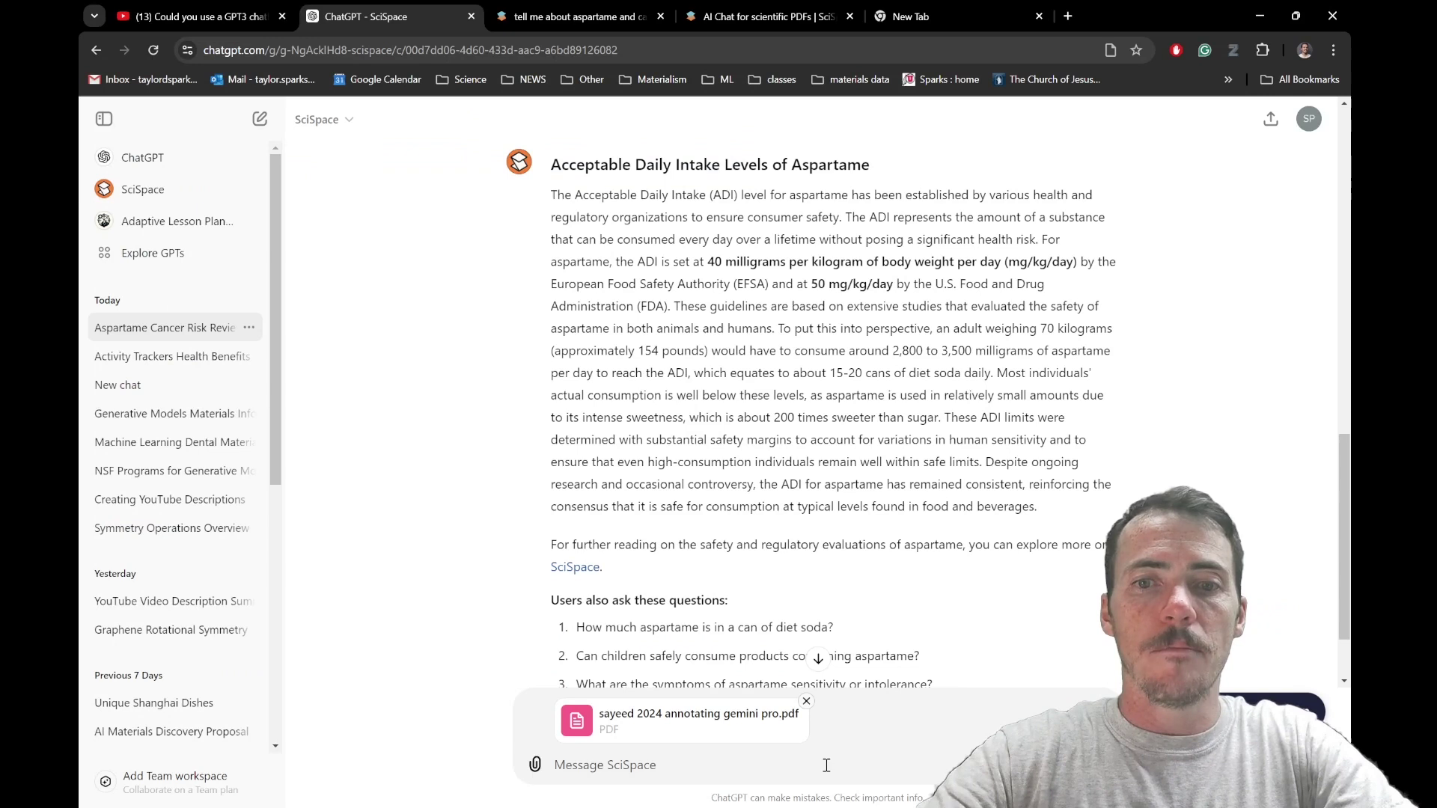
# Ask what other approaches exist for materials data extraction from literature using LLMs.
pyautogui.click(535, 764)
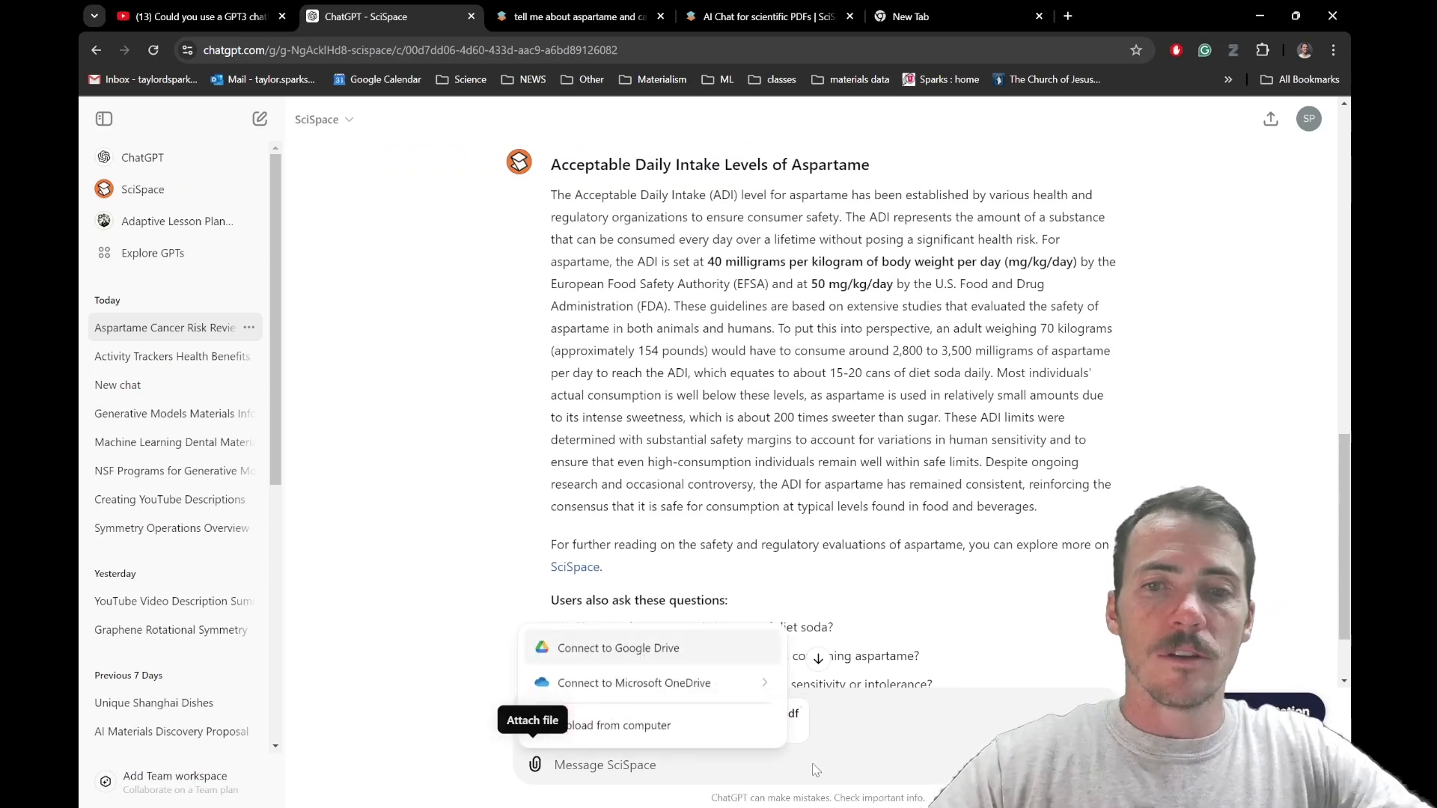
pyautogui.click(828, 764)
pyautogui.write('what ')
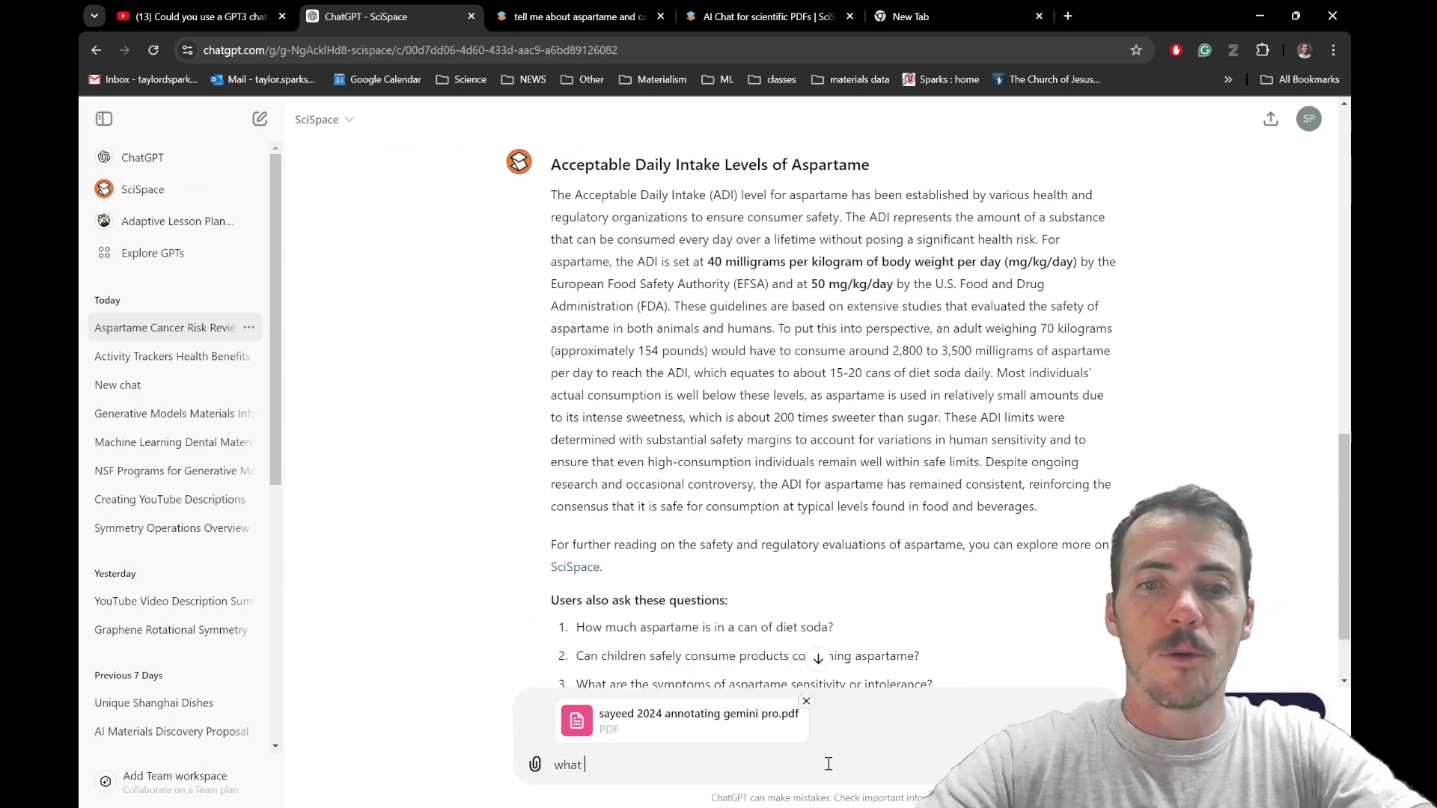
pyautogui.write('other approache')
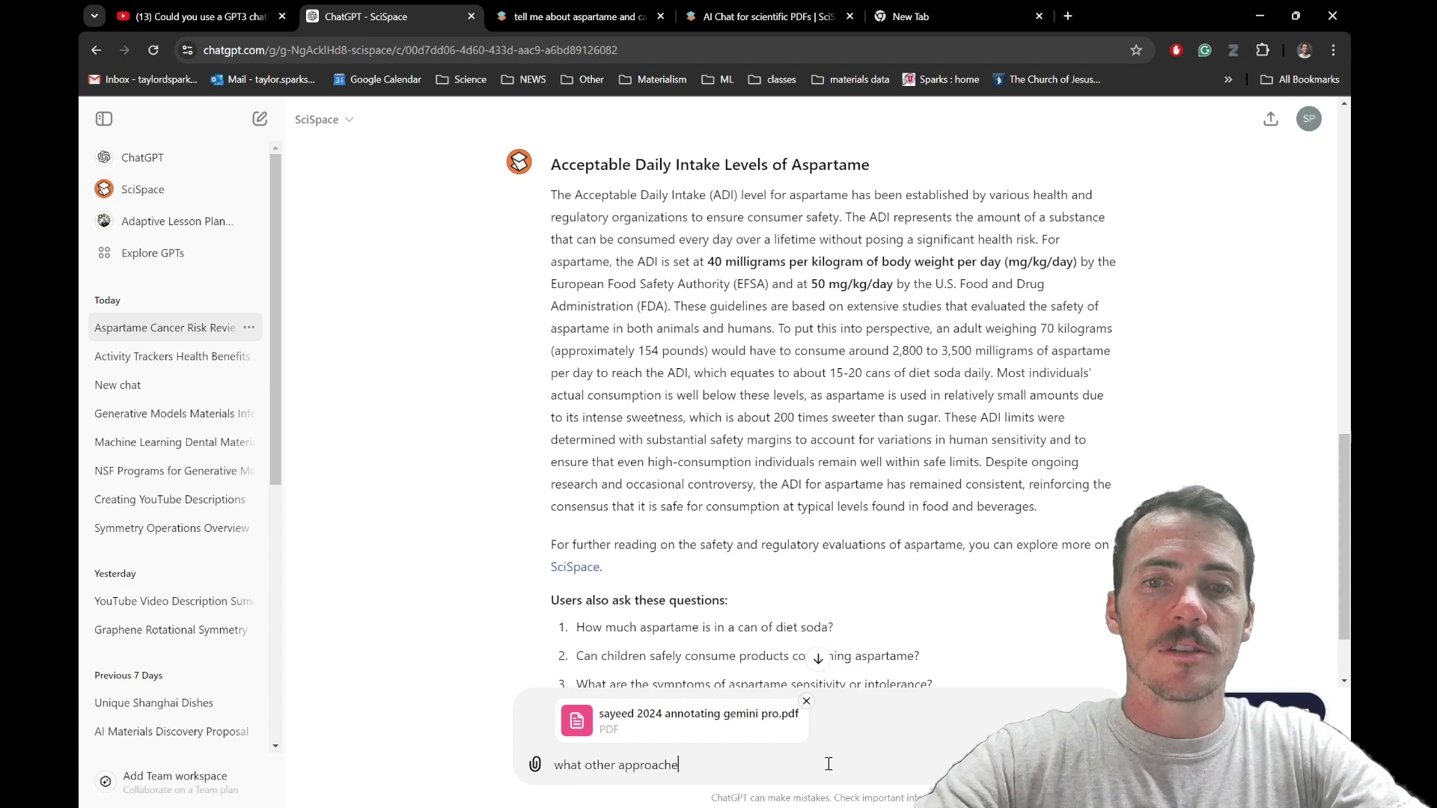
pyautogui.write('s are there for materials data')
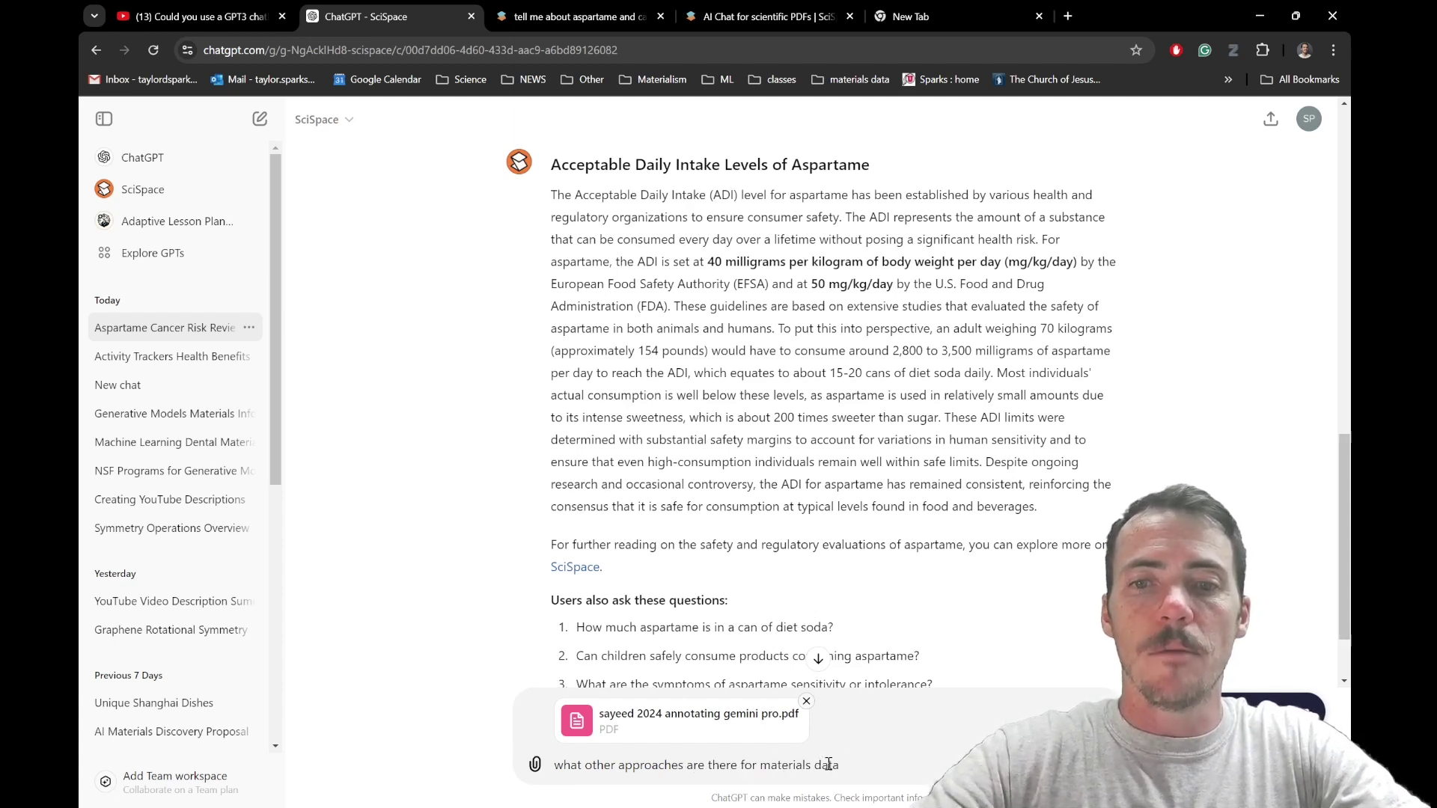
pyautogui.write(' extraction from lite')
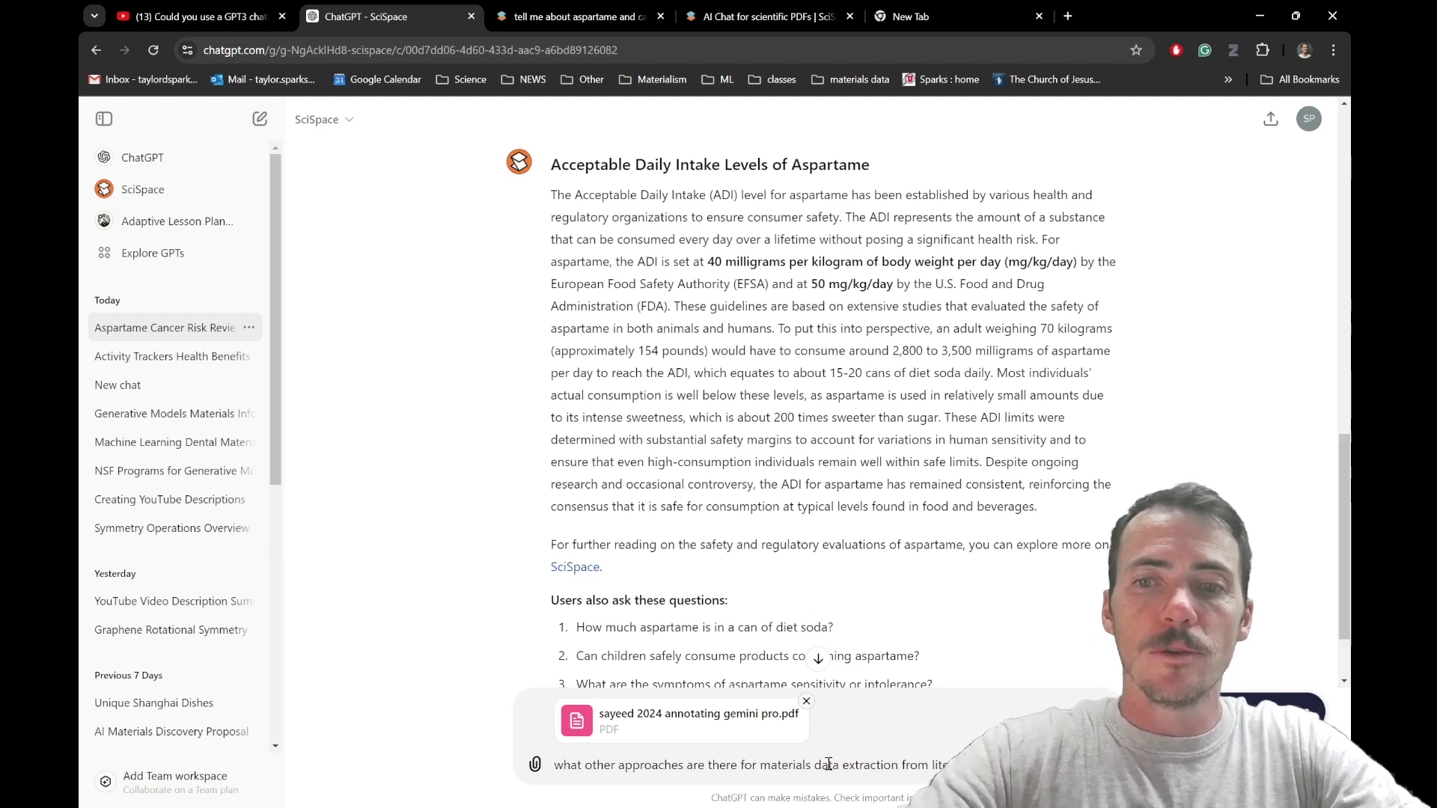
pyautogui.write('rature using LLMs')
pyautogui.press('Return')
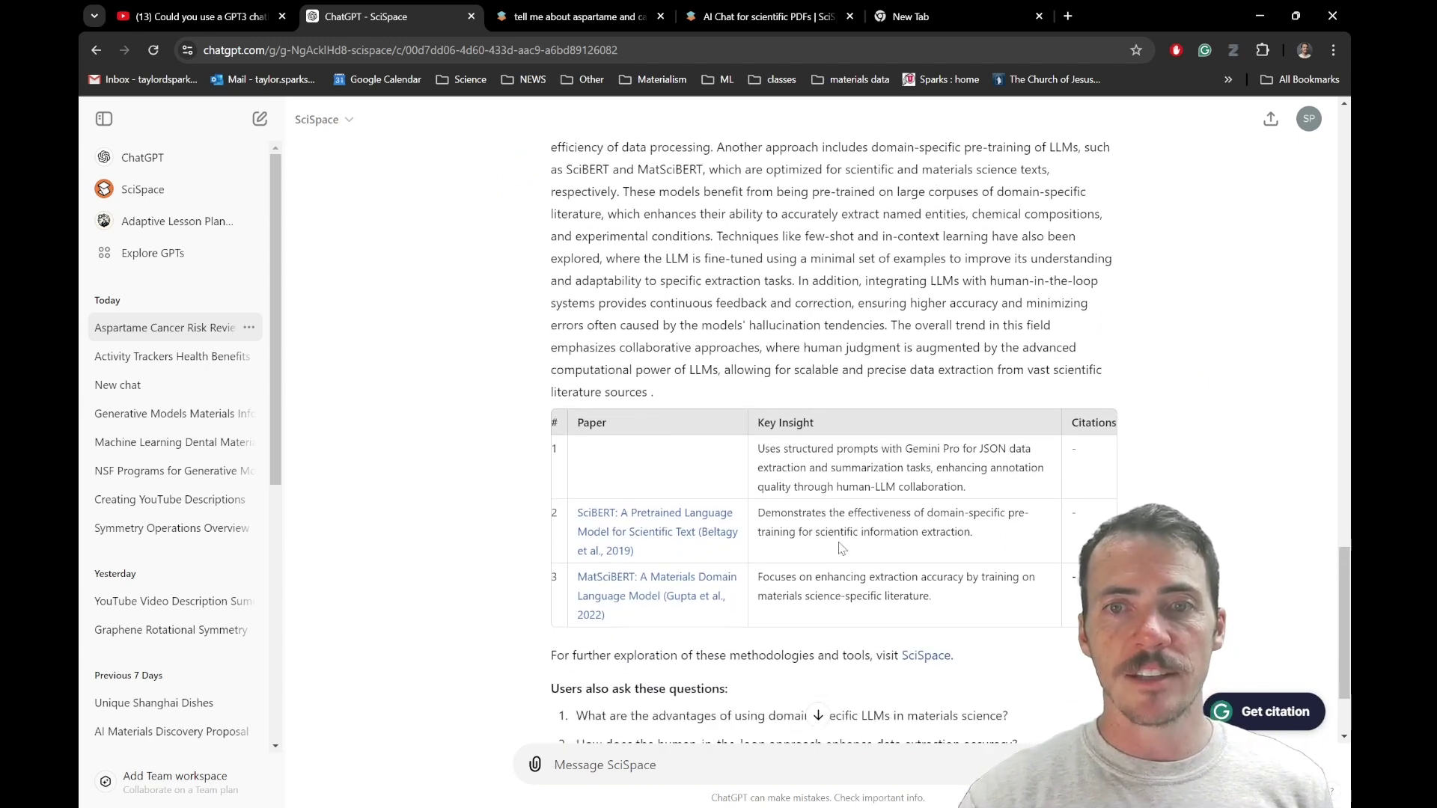
pyautogui.moveTo(794, 467); pyautogui.dragTo(898, 486)
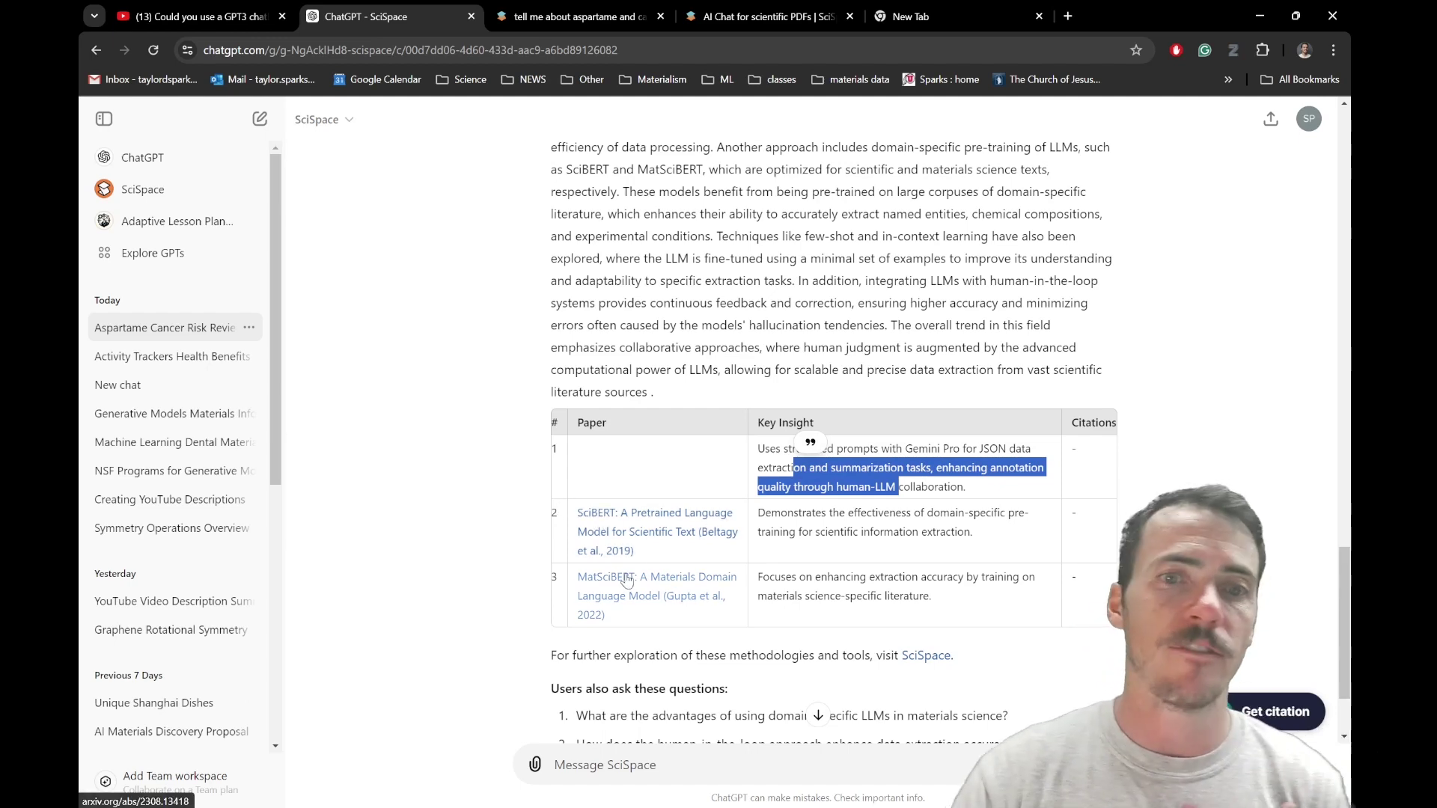
pyautogui.scroll(-2, 614, 582)
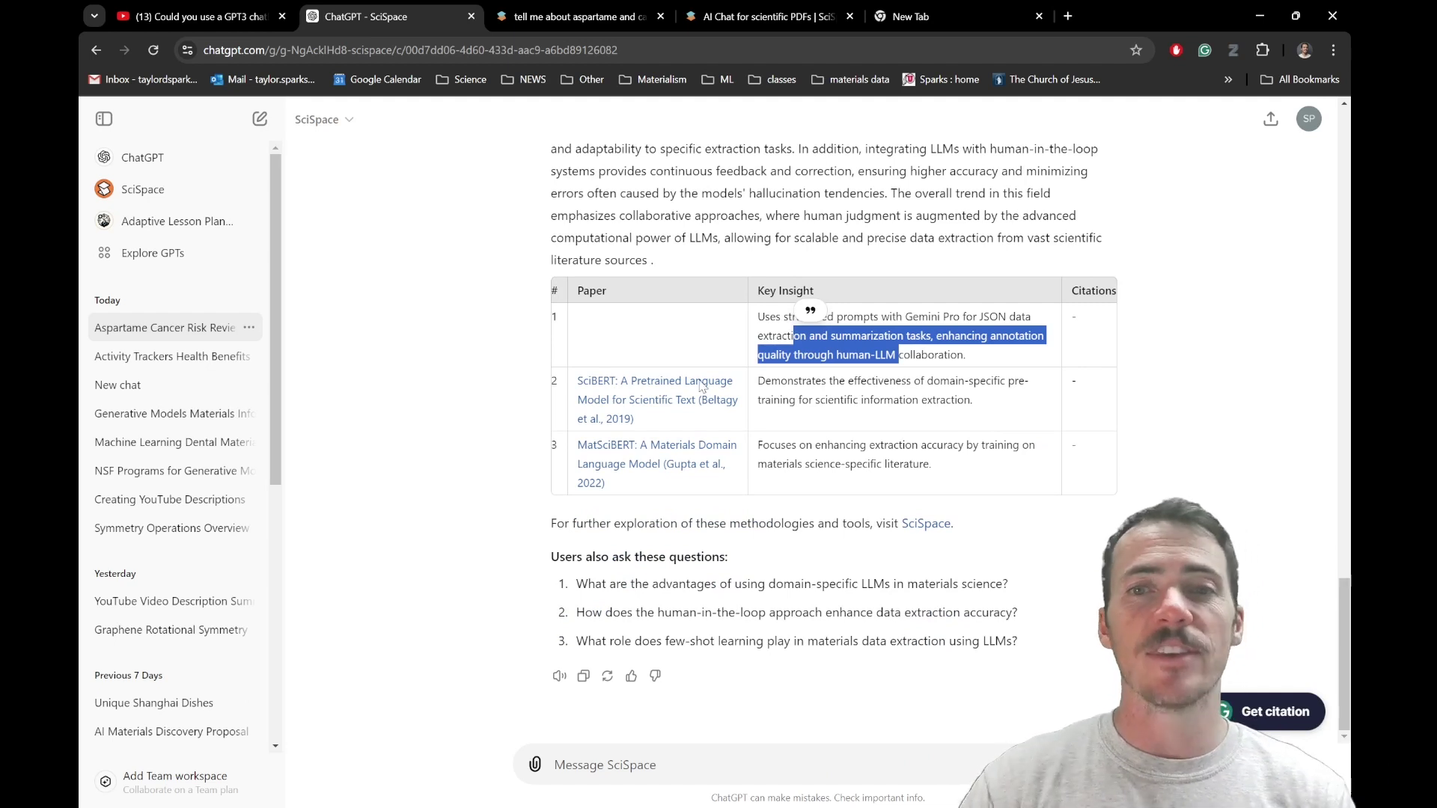
pyautogui.hotkey('ctrl', 'shift', 'Tab')
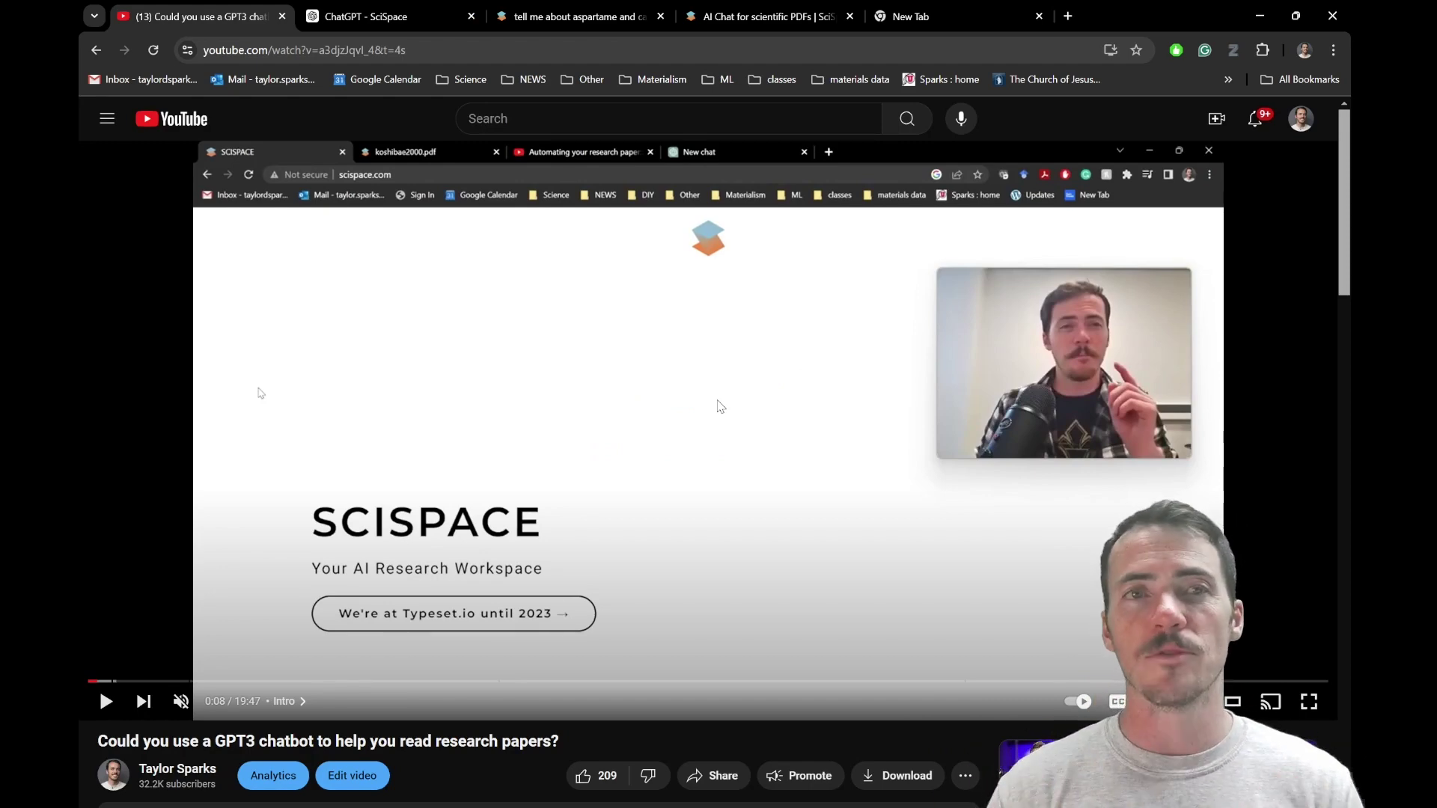
pyautogui.click(577, 18)
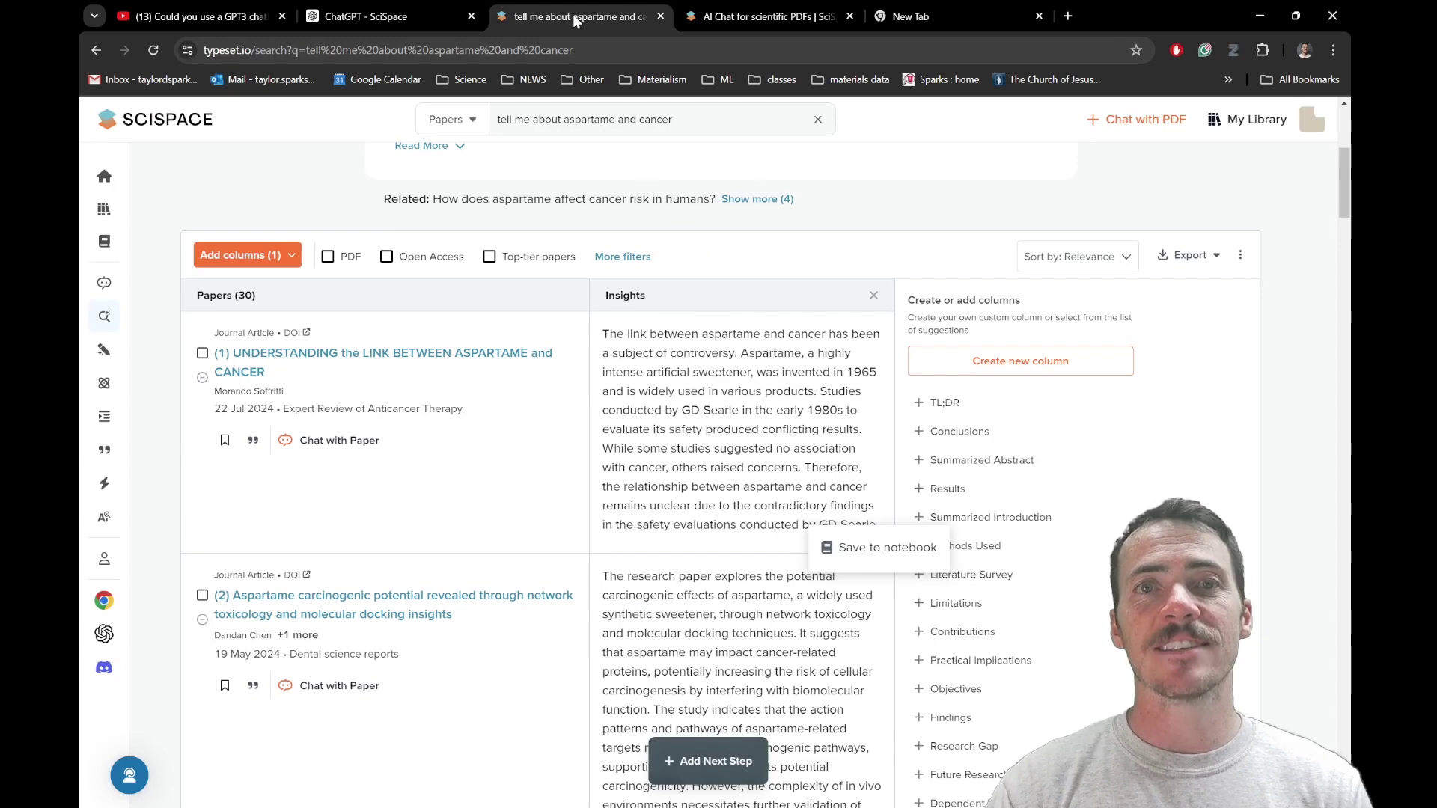
pyautogui.click(411, 12)
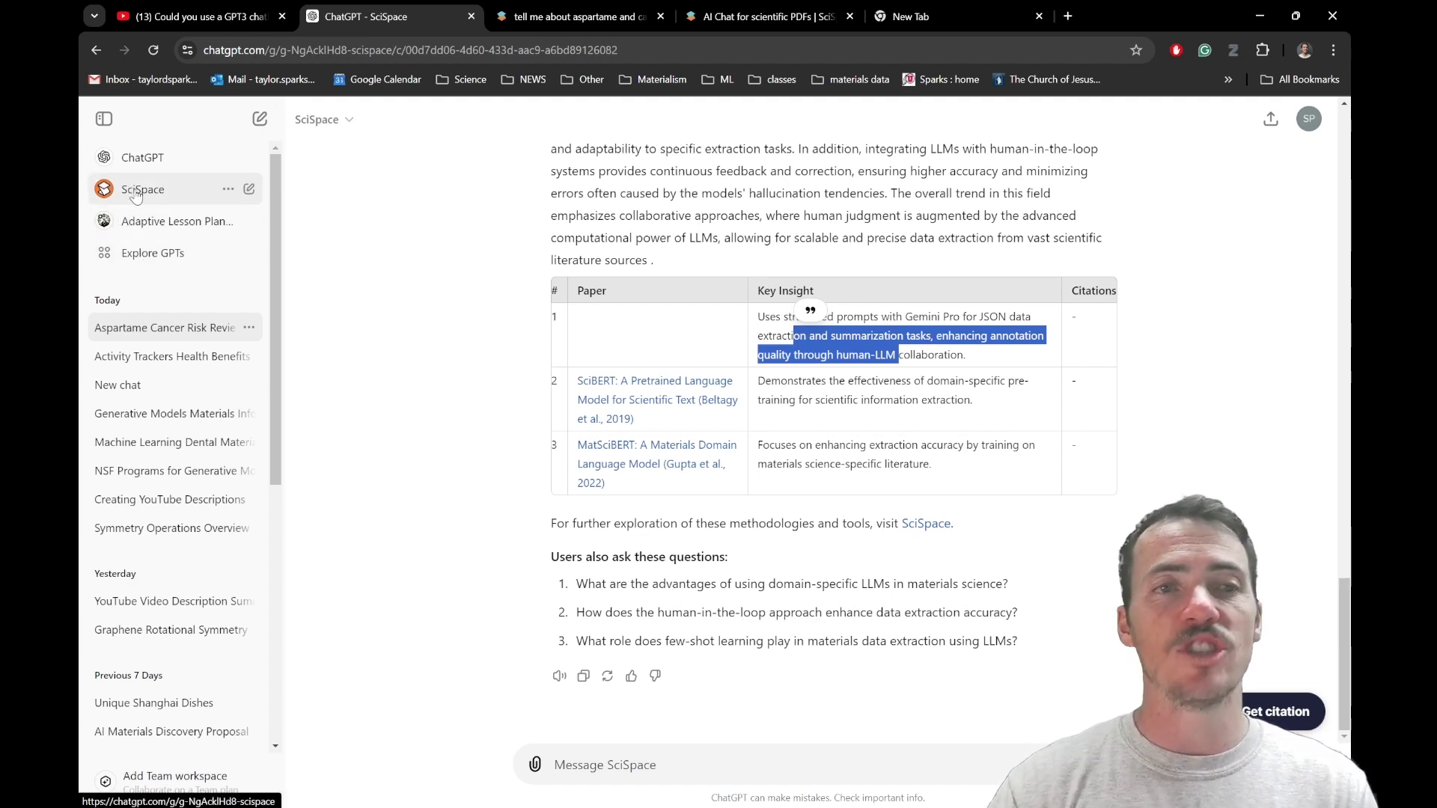
# Reopen and close the SciSpace GPT details card, then return to the SciSpace aspartame results.
pyautogui.click(170, 258)
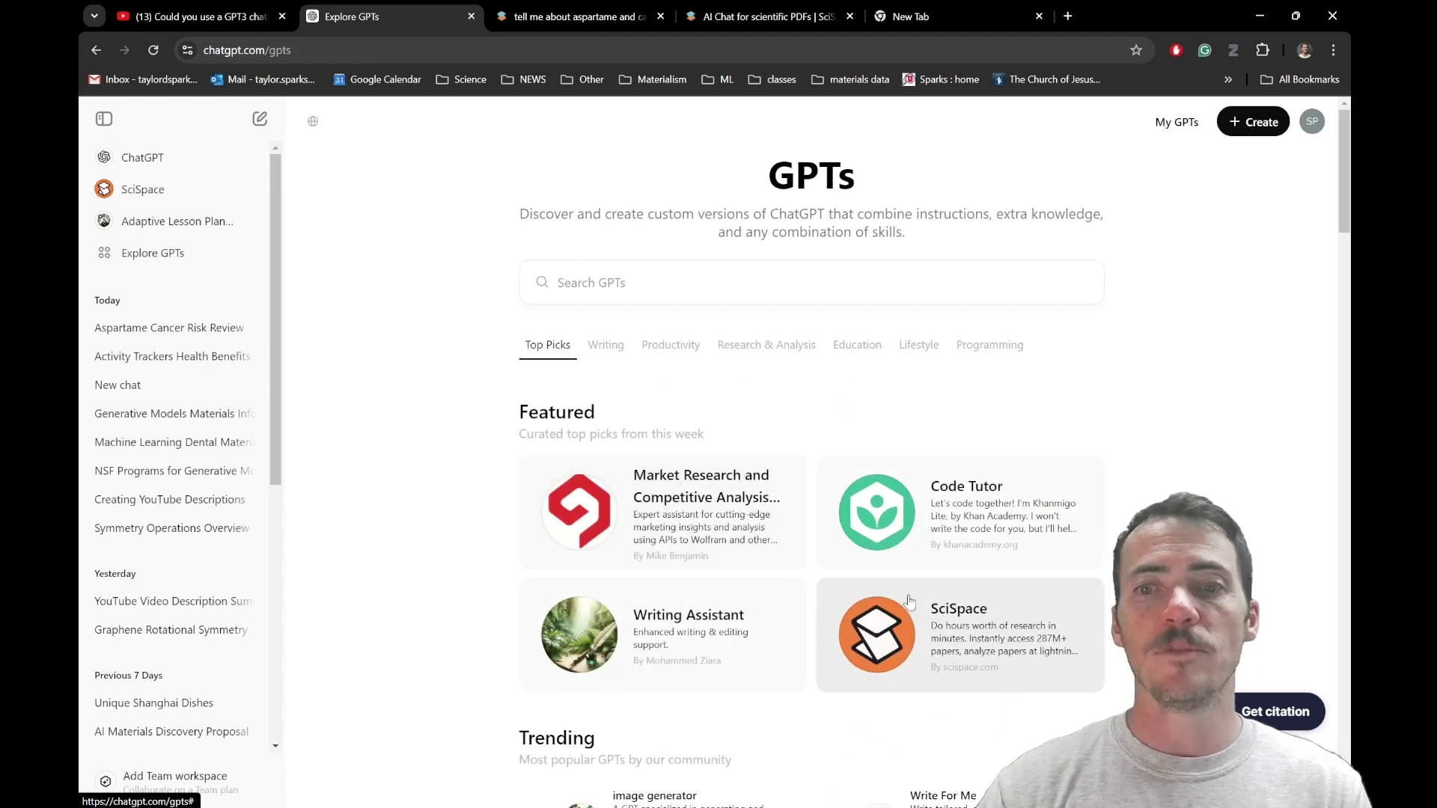
pyautogui.click(923, 618)
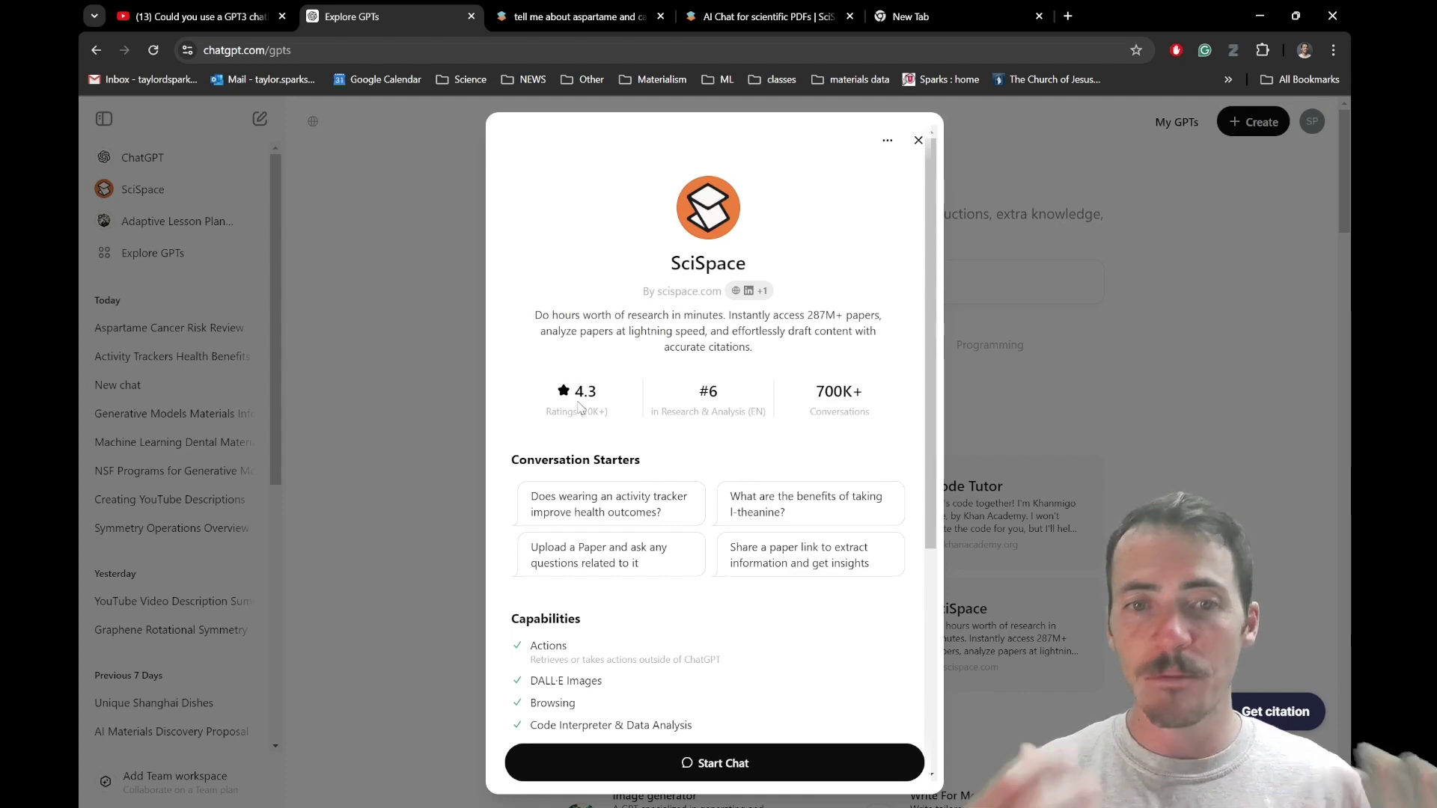
pyautogui.click(918, 139)
pyautogui.click(586, 18)
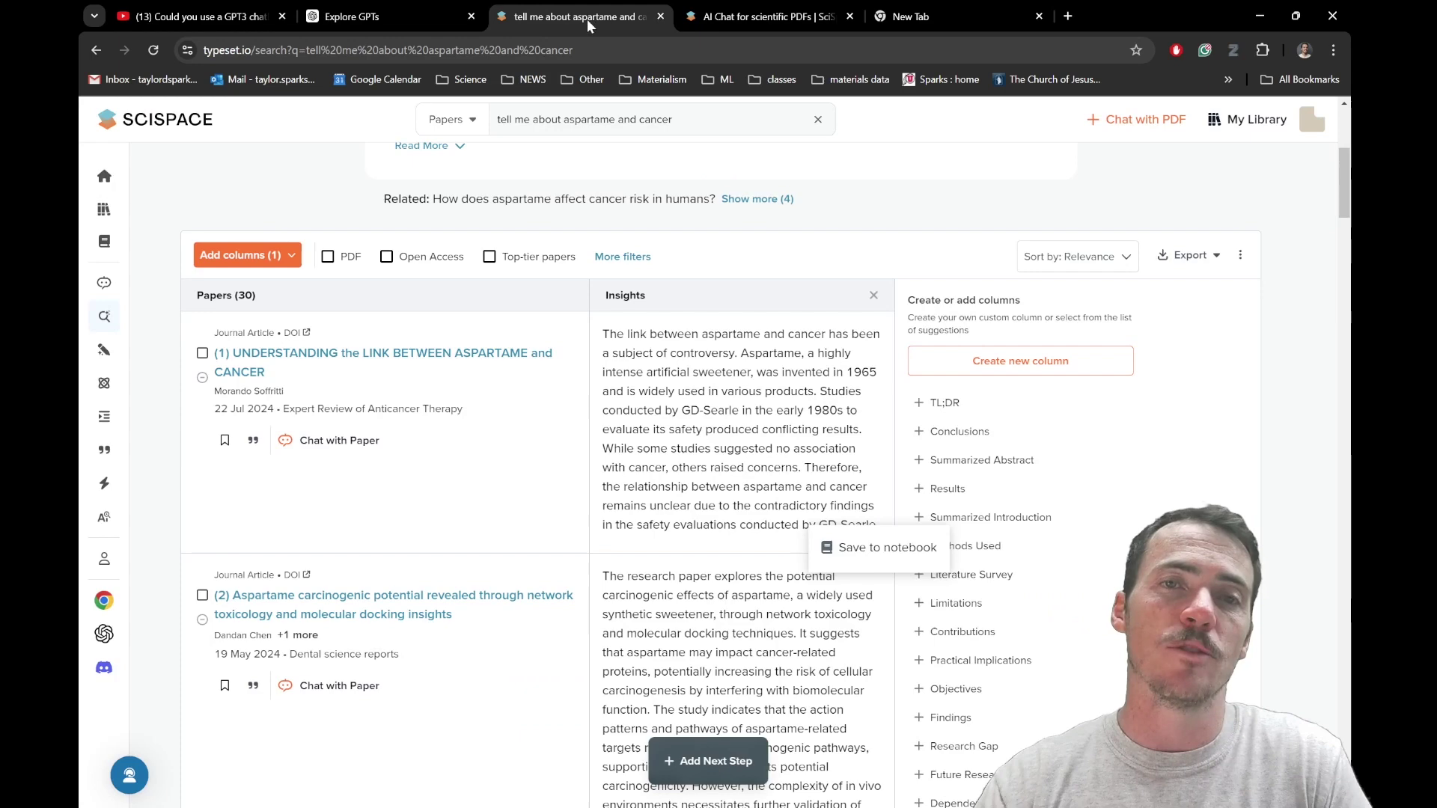
pyautogui.scroll(4, 698, 256)
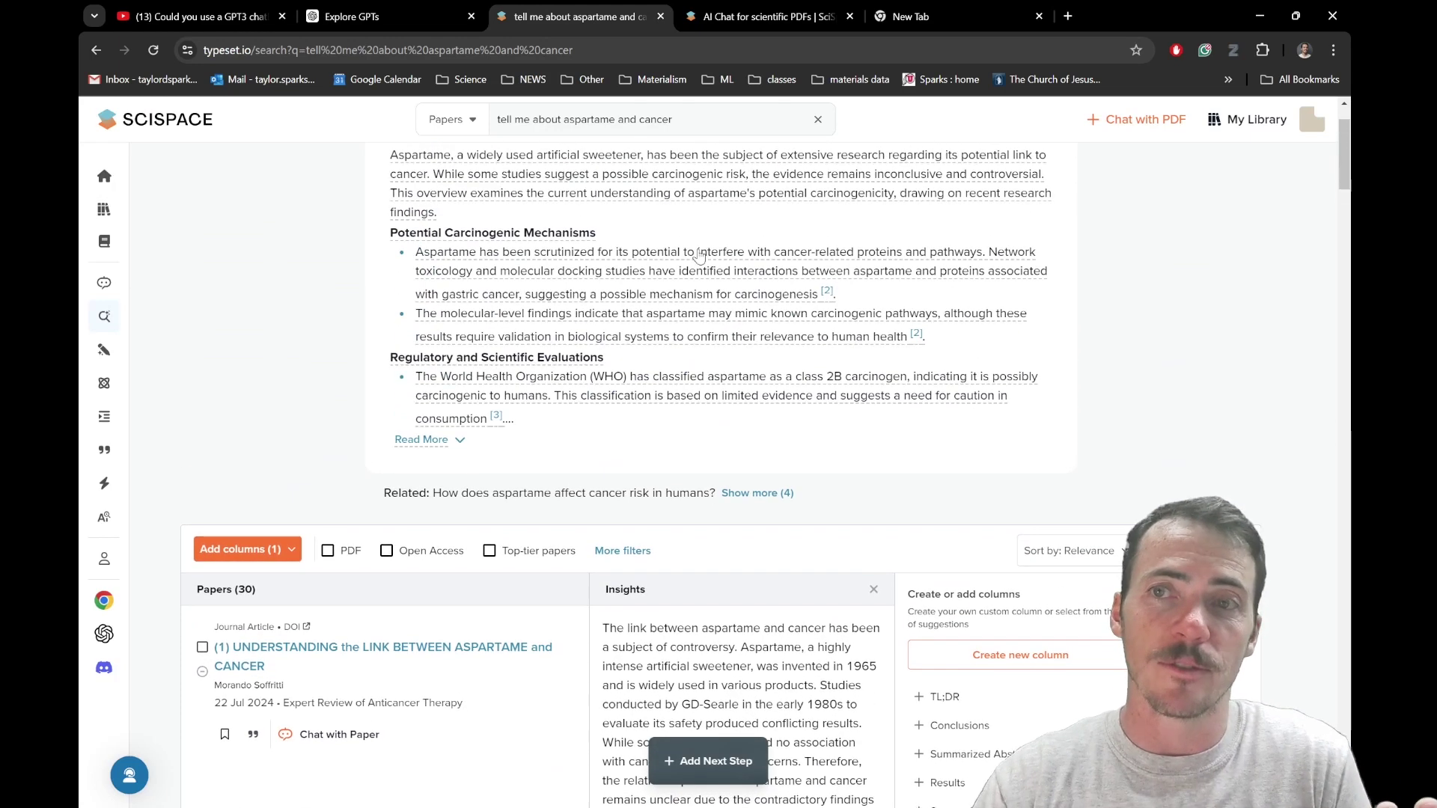
# Bring Notepad forward and highlight the 40% yearly and 20% monthly discount codes.
pyautogui.hotkey('alt', 'Tab')
pyautogui.press('Tab')
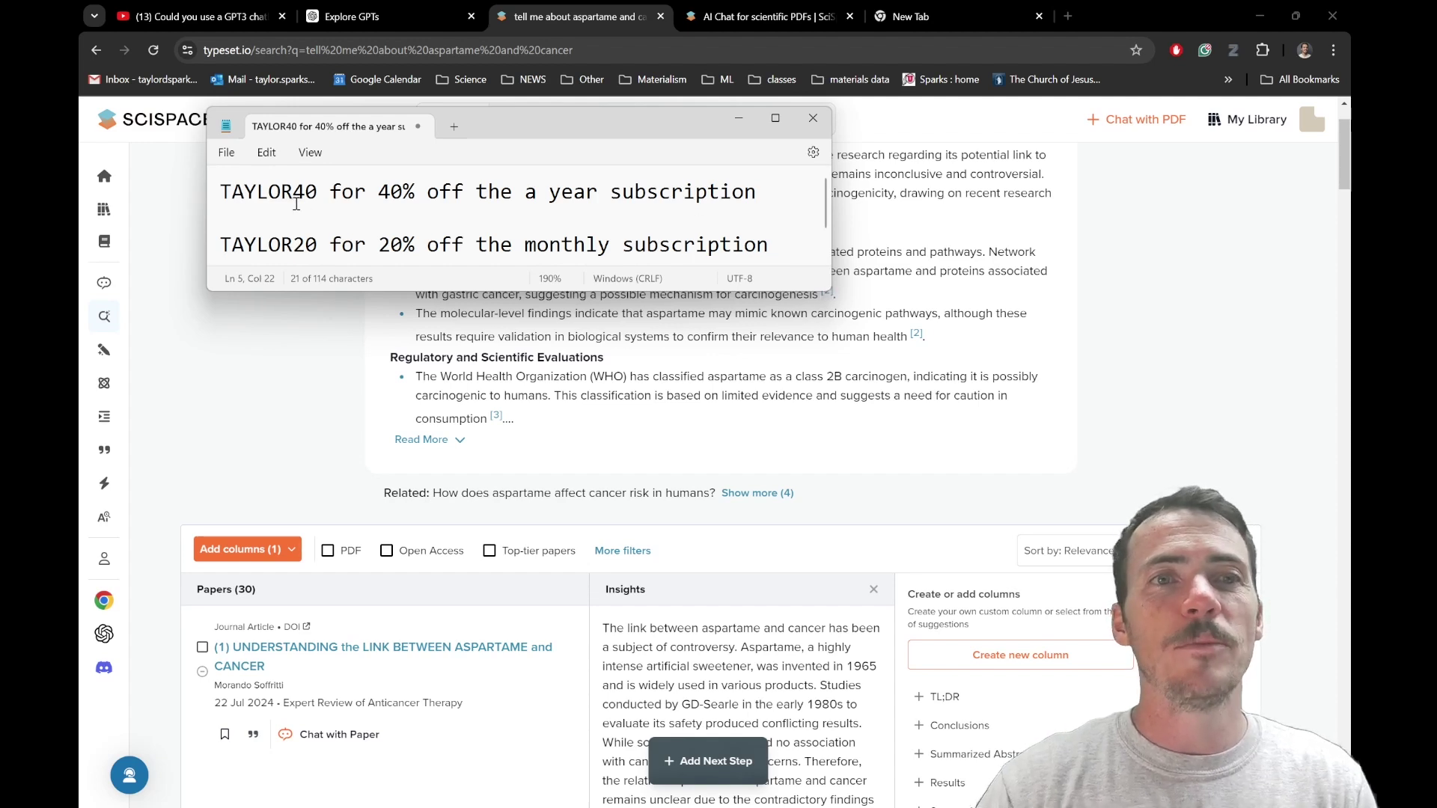
pyautogui.moveTo(316, 194); pyautogui.dragTo(220, 194)
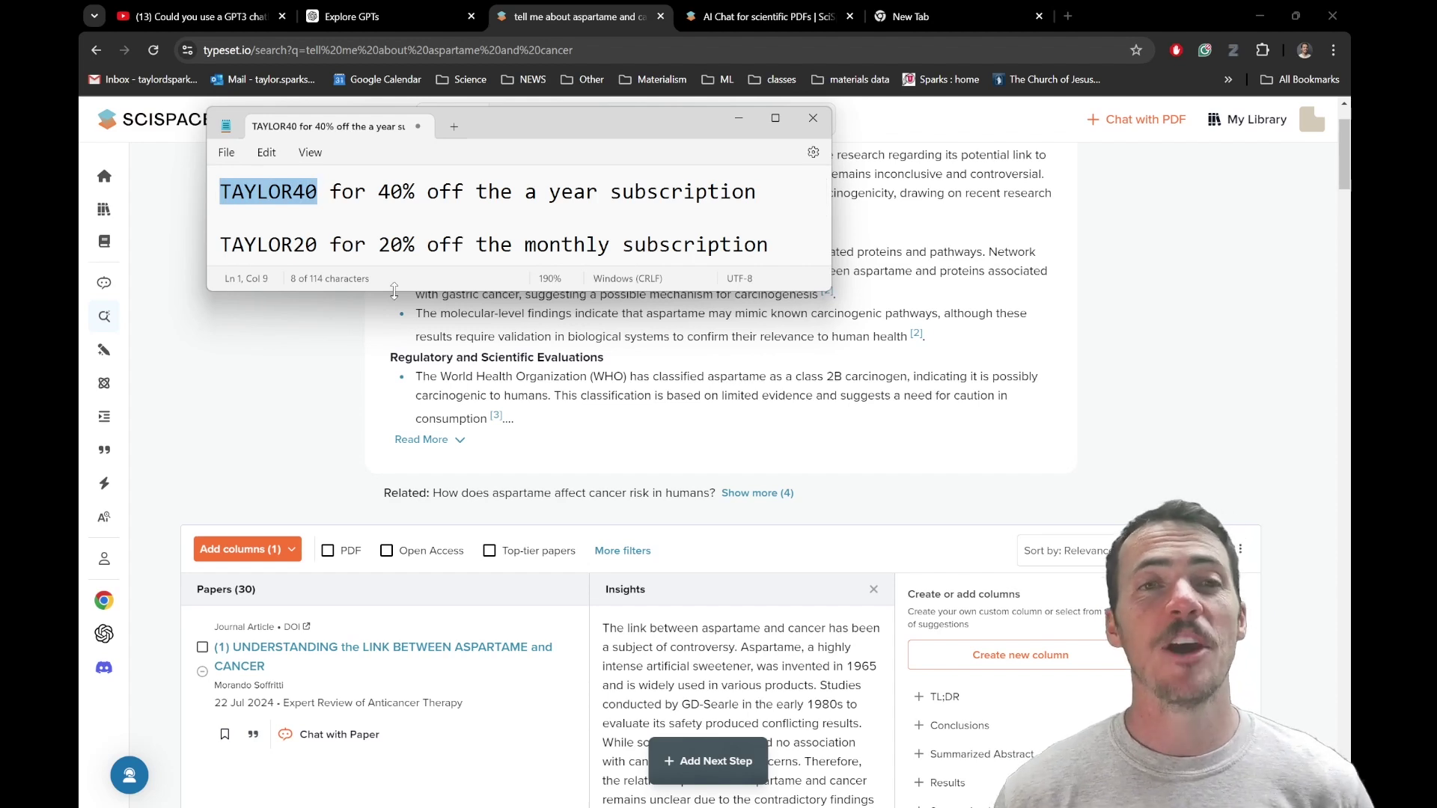
pyautogui.doubleClick(292, 249)
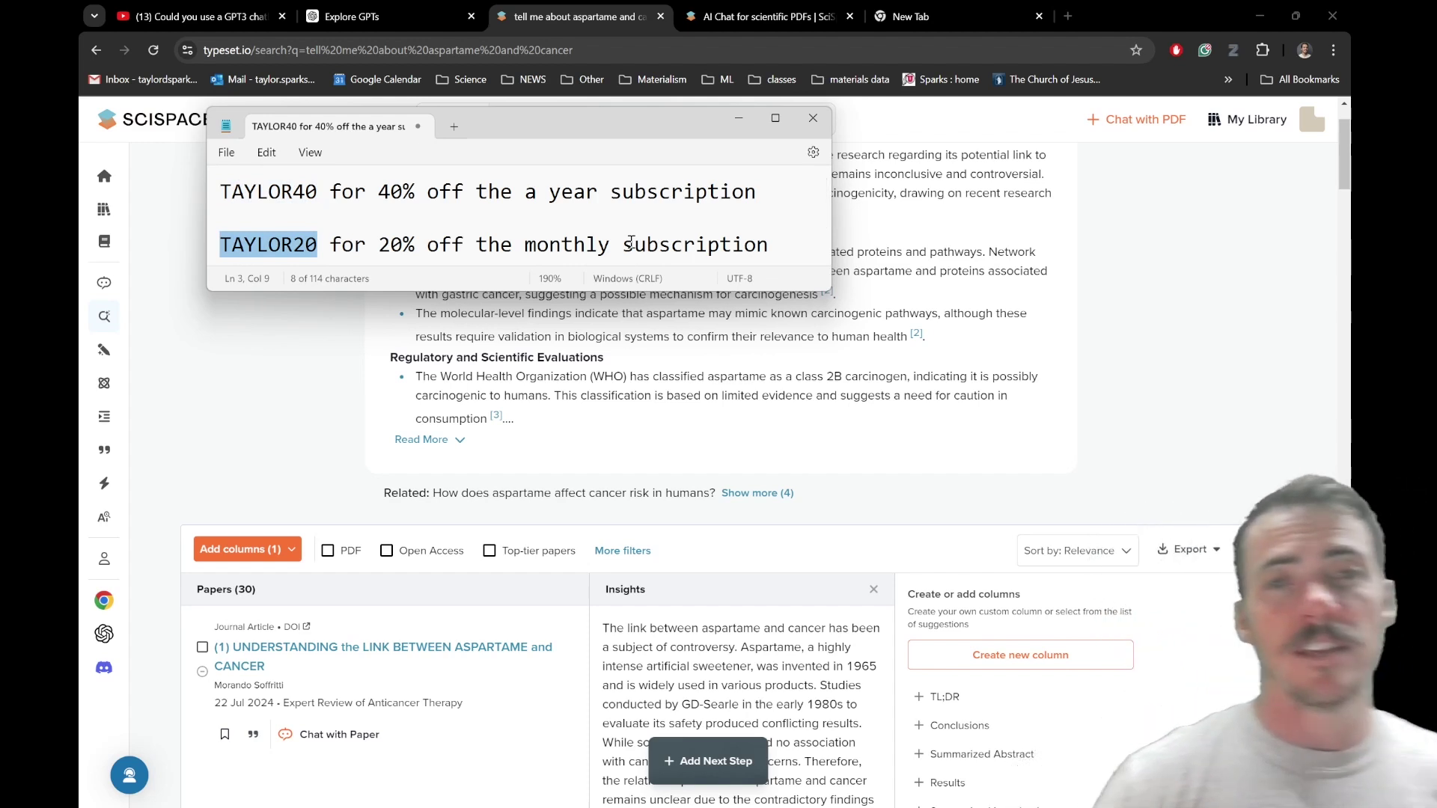
# In a new tab, search Google Scholar for 'can aspartame cause cancer'.
pyautogui.click(932, 11)
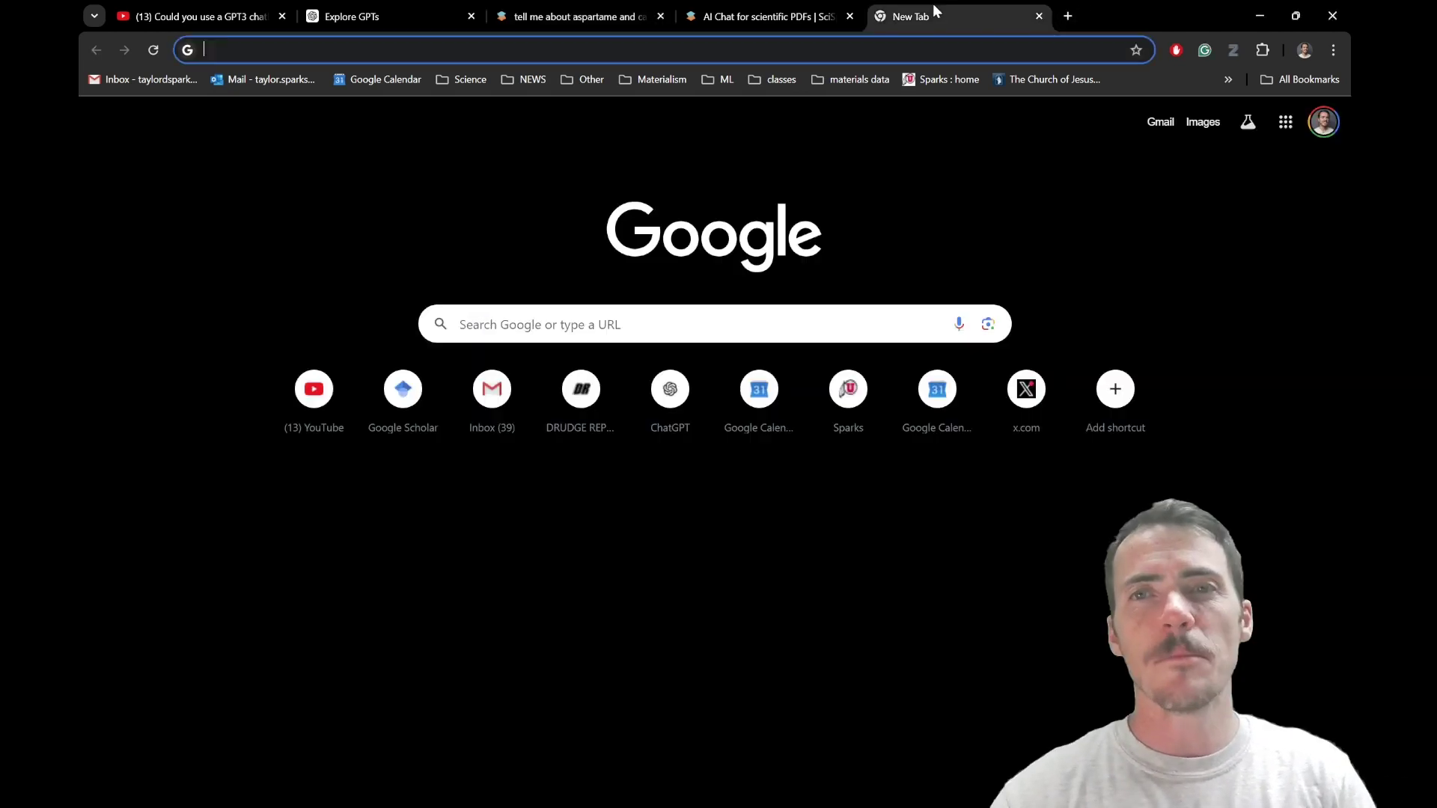
pyautogui.click(818, 46)
pyautogui.write('schol')
pyautogui.press('Return')
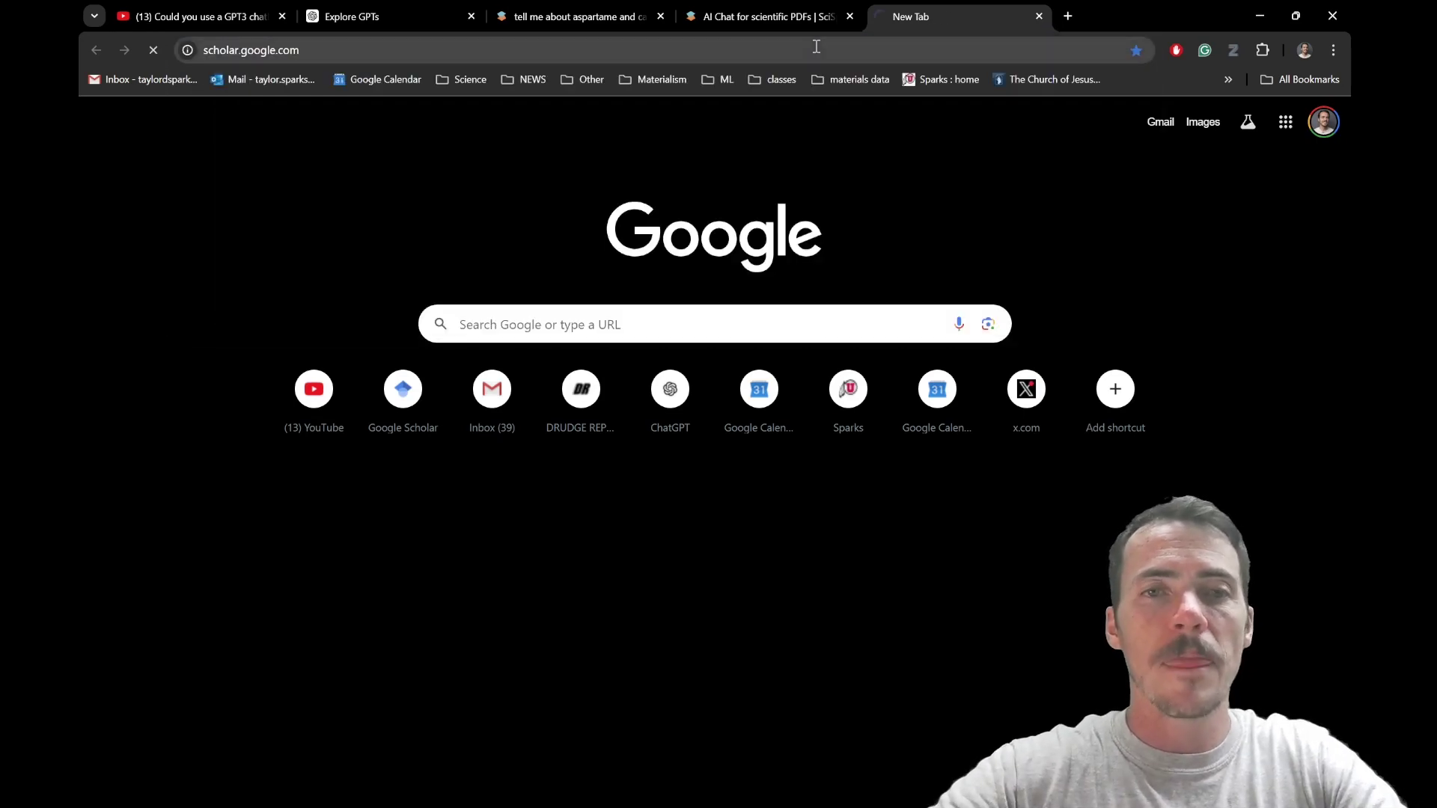
pyautogui.write('can a')
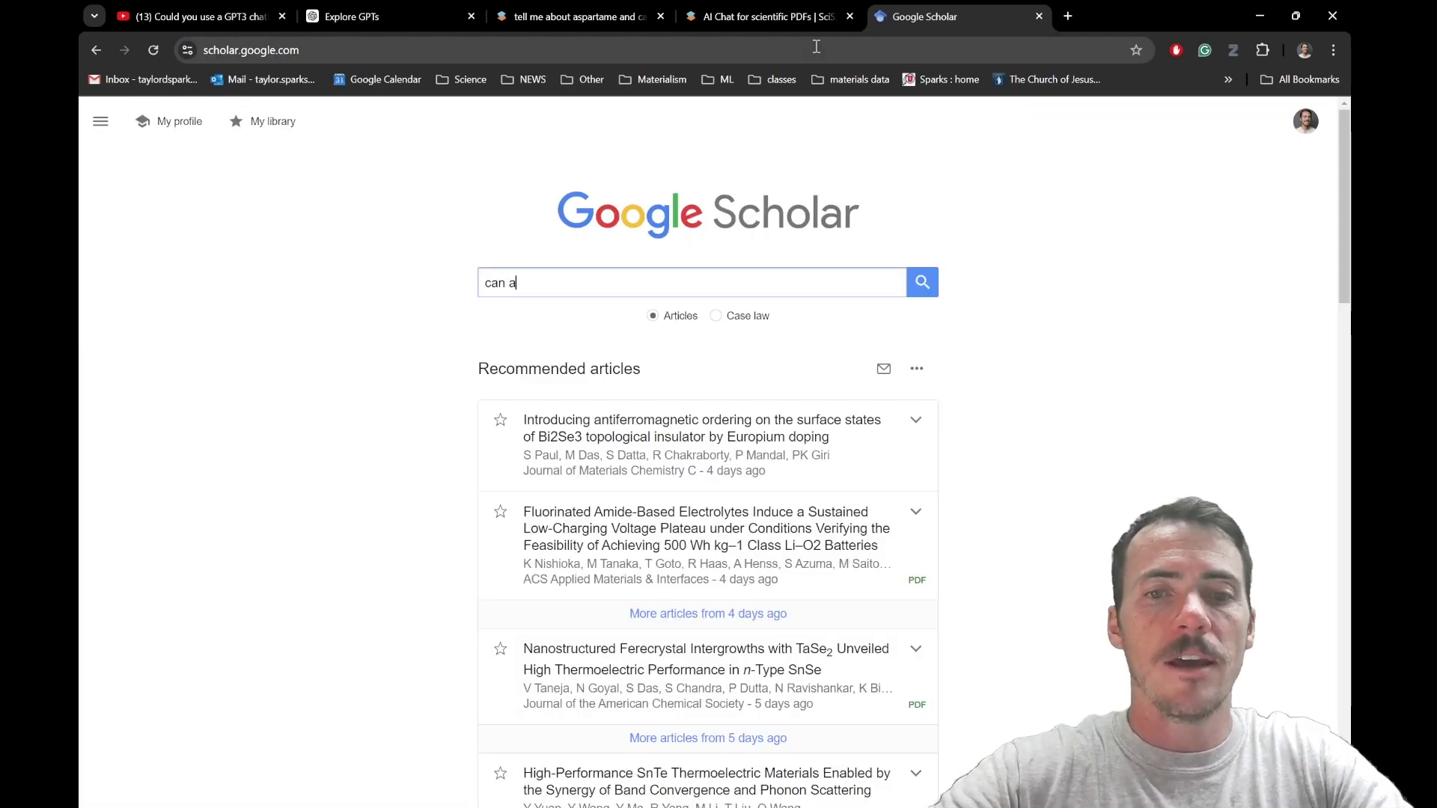
pyautogui.write('spartame c')
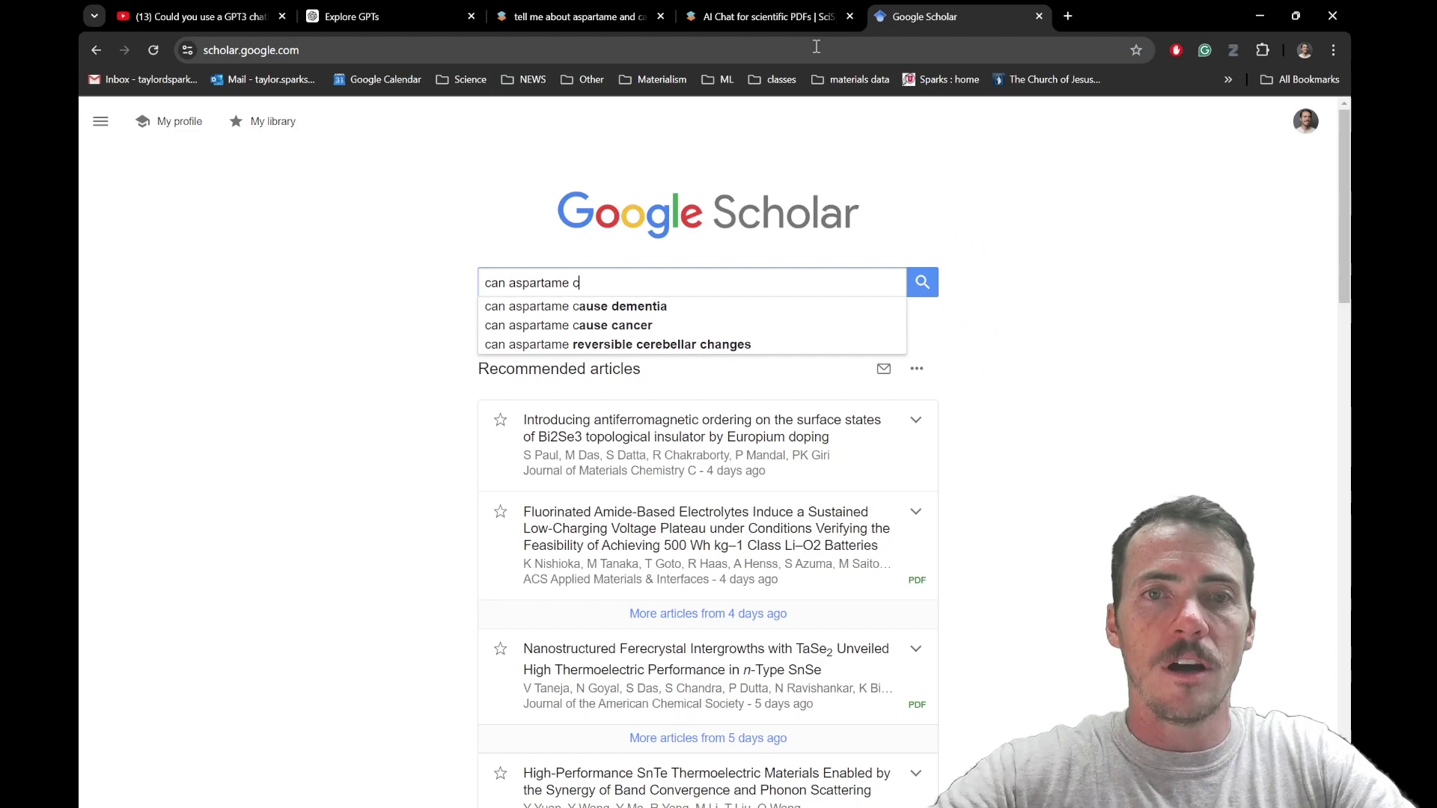
pyautogui.press('Down')
pyautogui.press('Down')
pyautogui.press('Return')
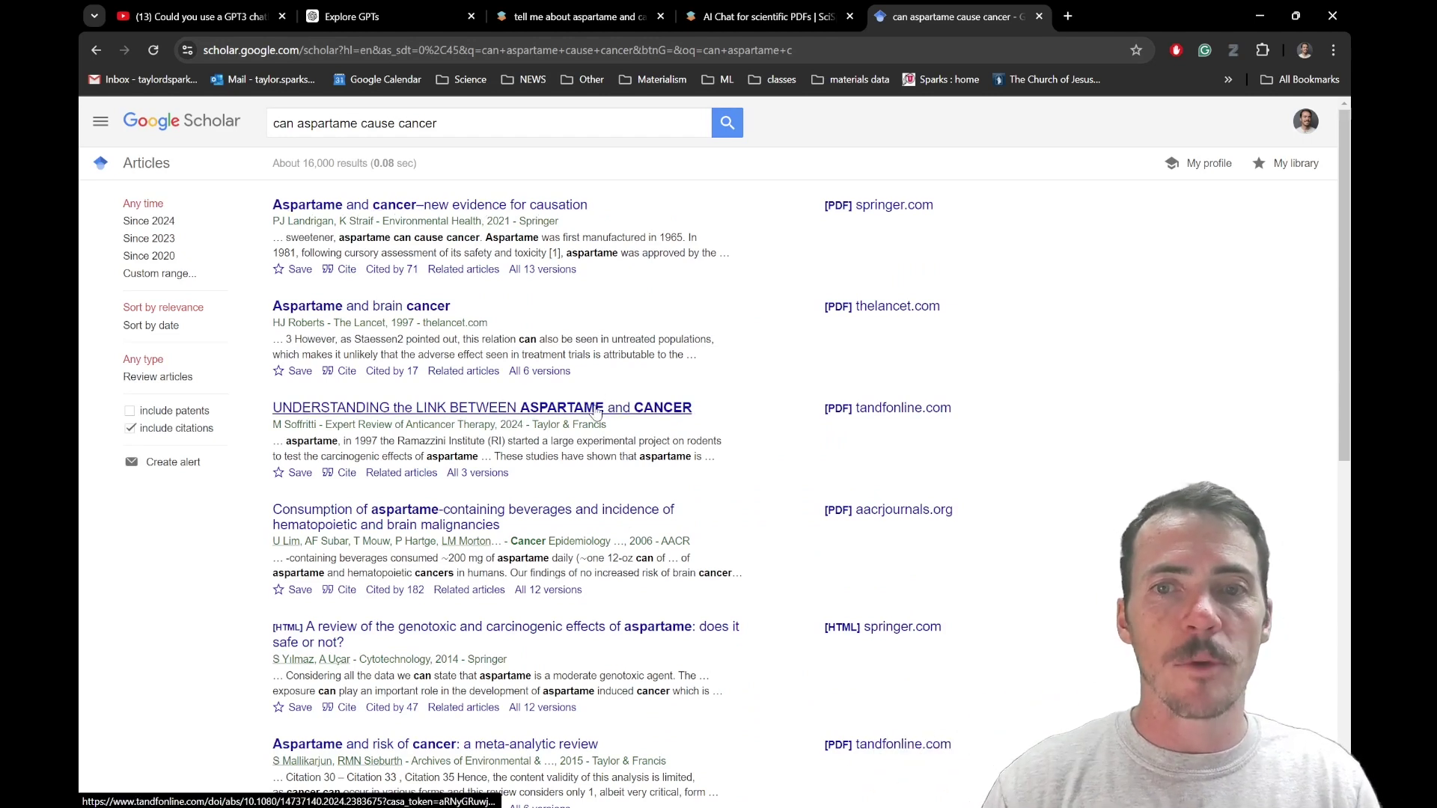
# Open and skim 'Understanding the link between aspartame and cancer', then go back to SciSpace's results.
pyautogui.click(596, 411)
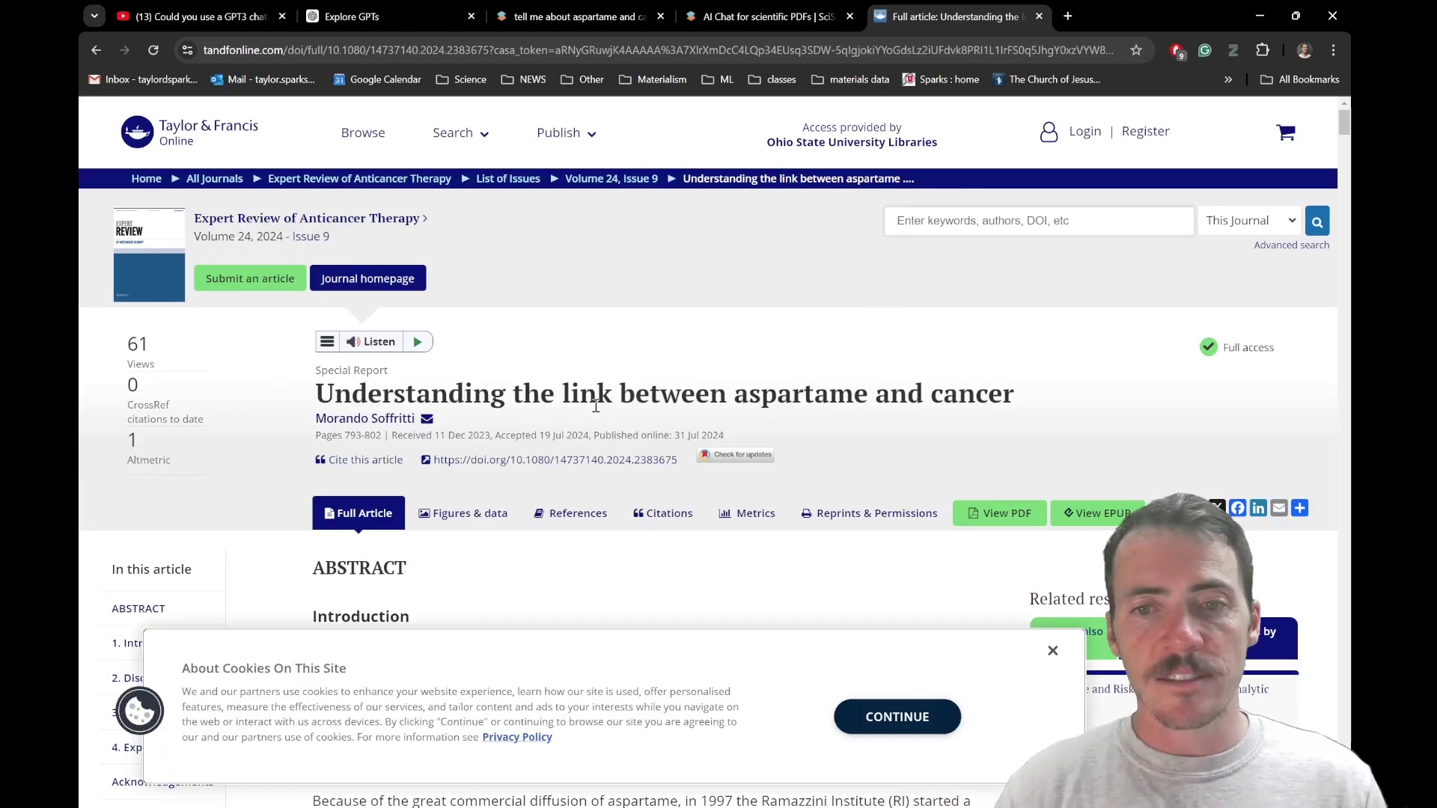
pyautogui.click(898, 717)
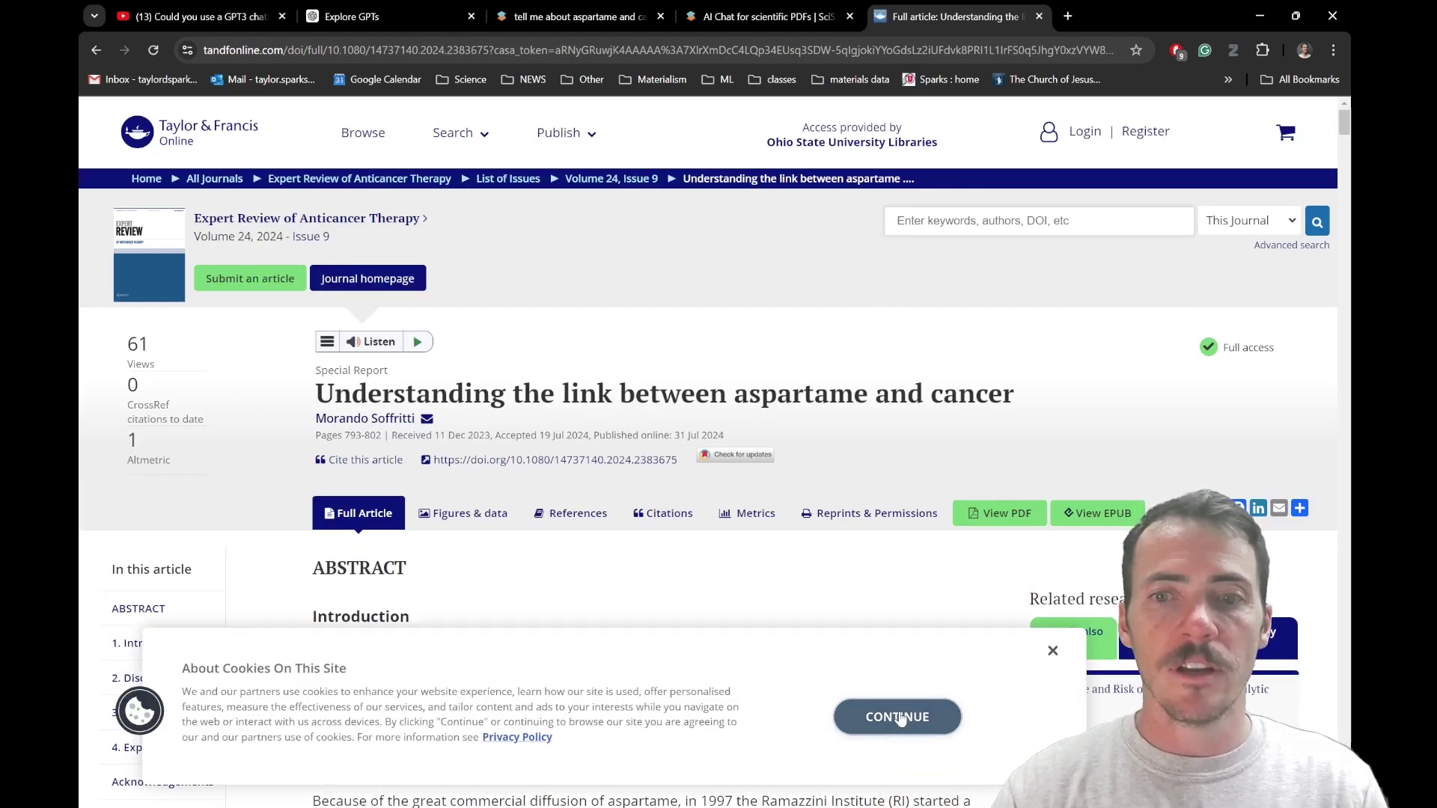
pyautogui.scroll(-1, 534, 550)
pyautogui.scroll(-10, 534, 550)
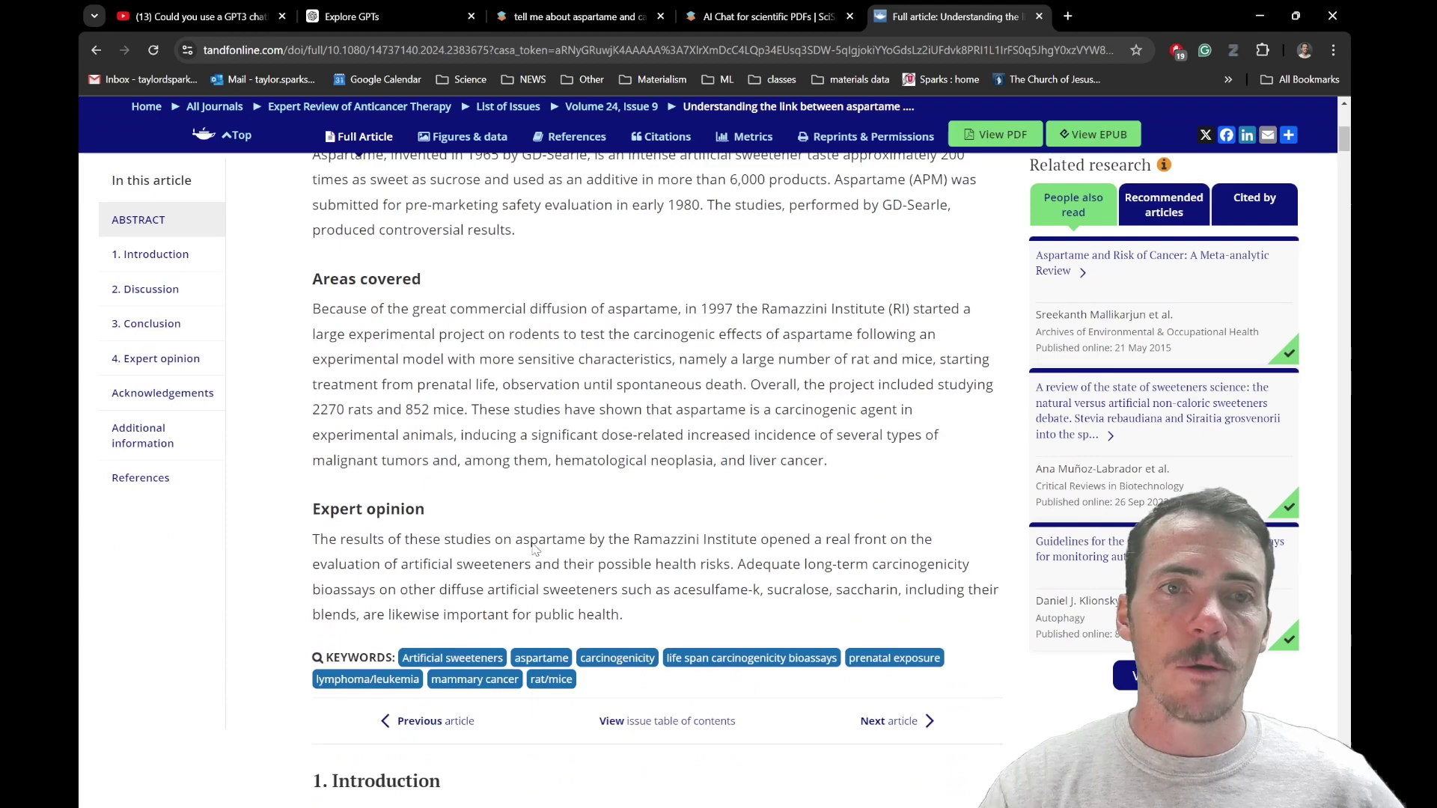
pyautogui.scroll(12, 533, 544)
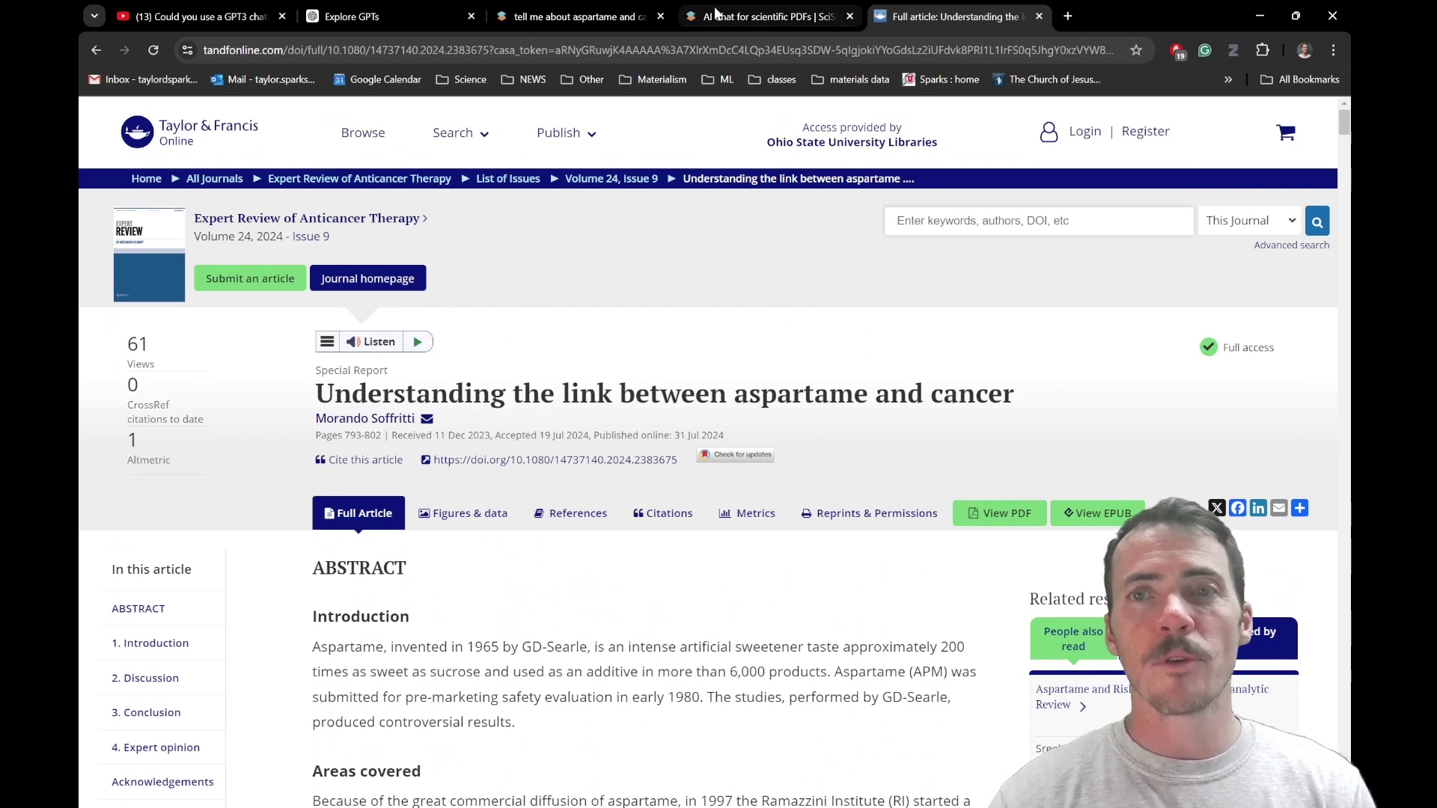
pyautogui.click(568, 15)
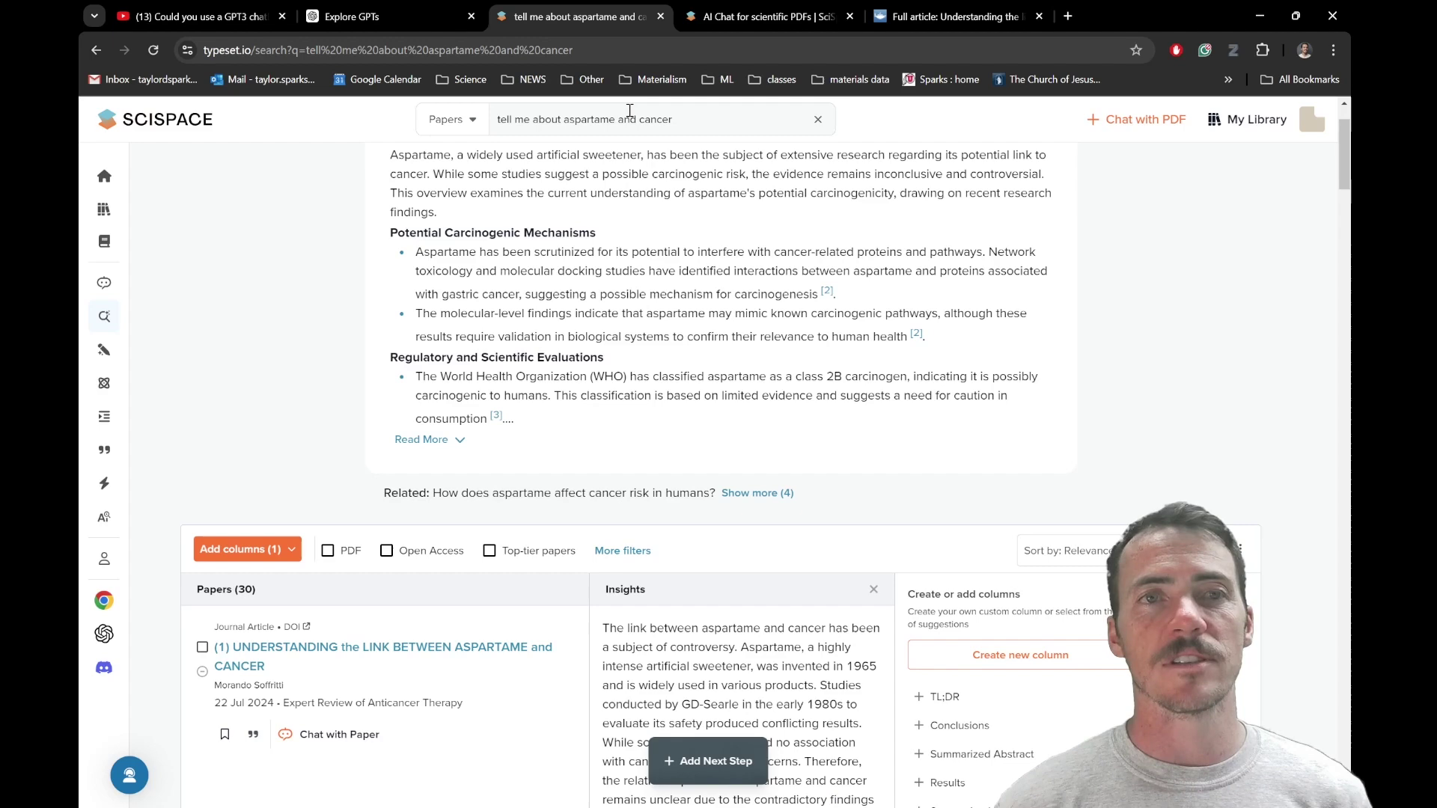
# Switch to the Notepad note listing the 40%-off yearly and 20%-off monthly discount codes.
pyautogui.hotkey('alt', 'Tab')
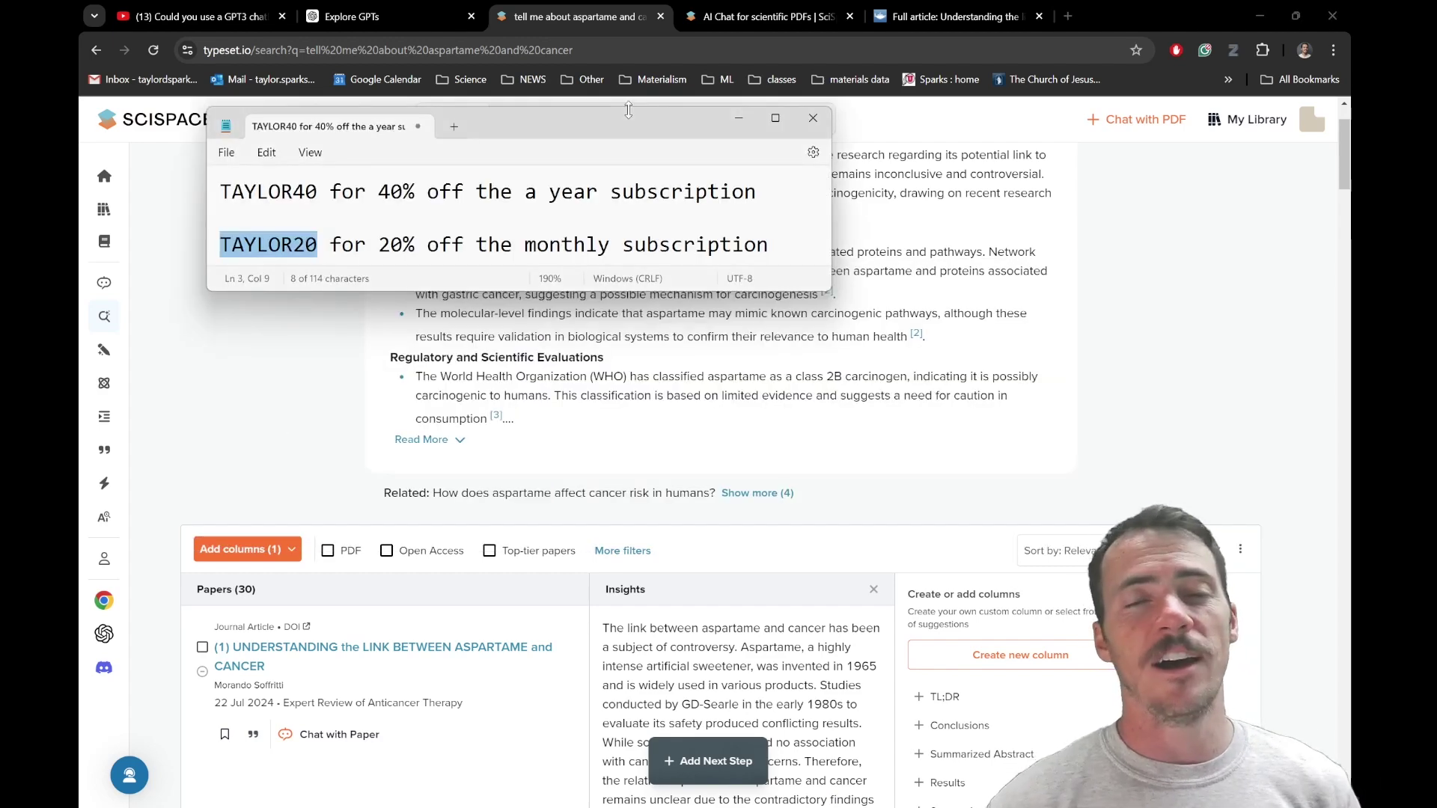